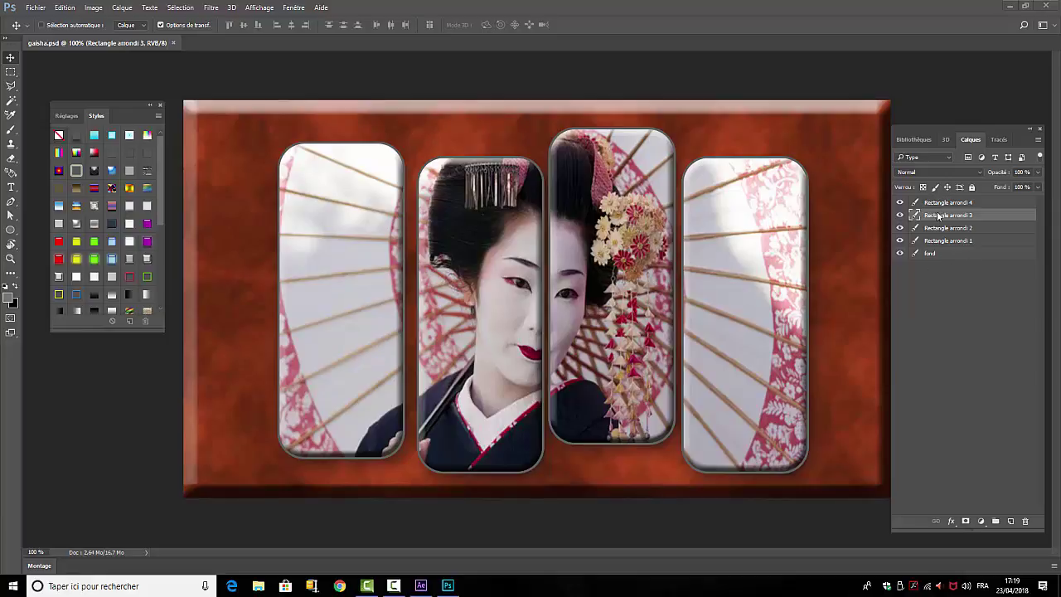
{"action": "left_click", "coordinate": [942, 205]}
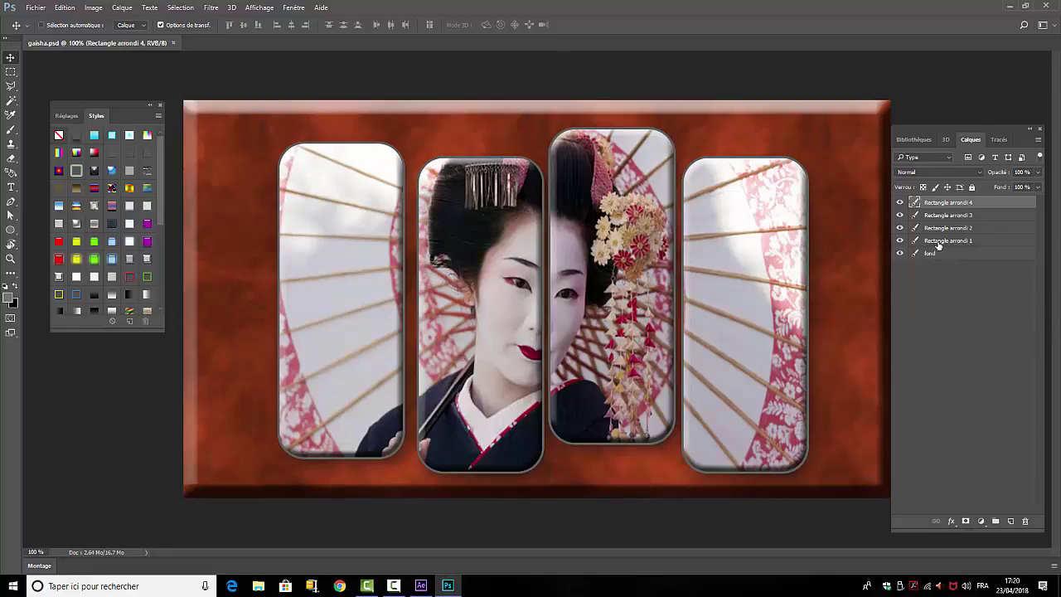
{"action": "left_click", "coordinate": [938, 242]}
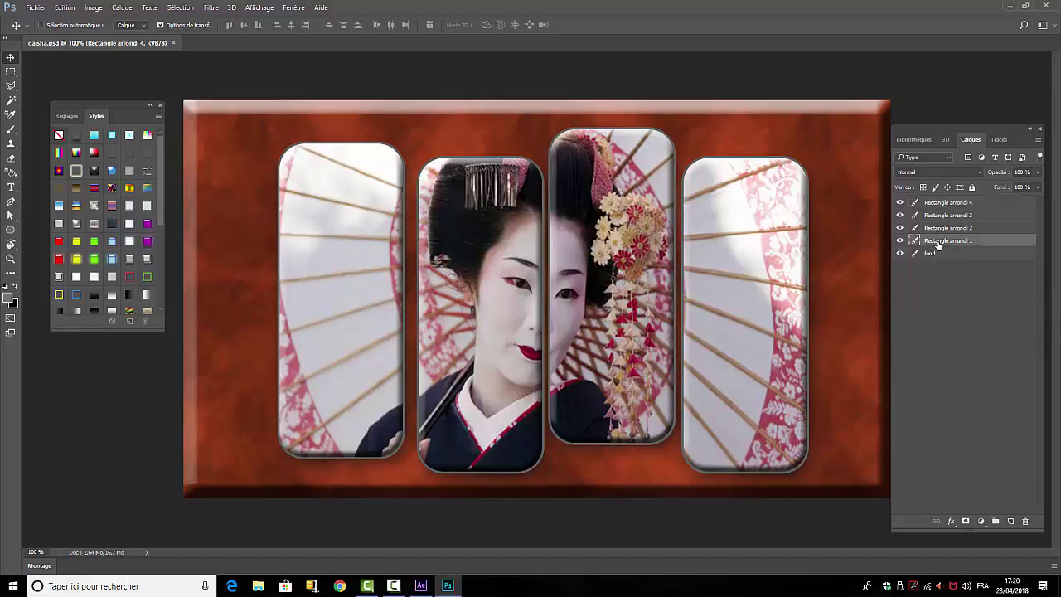
{"action": "left_click", "coordinate": [971, 294]}
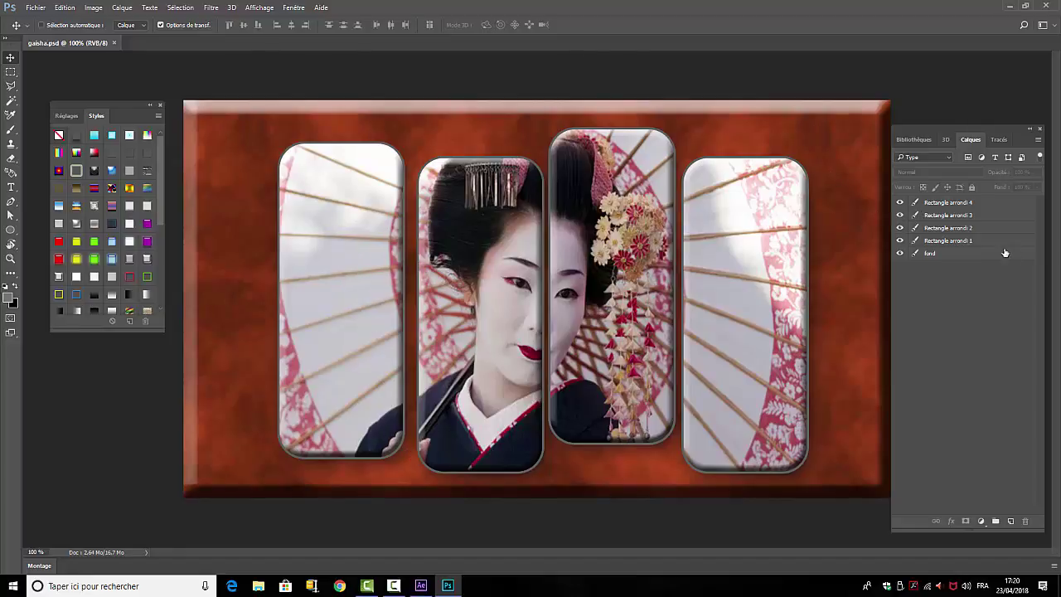
{"action": "right_click", "coordinate": [937, 206]}
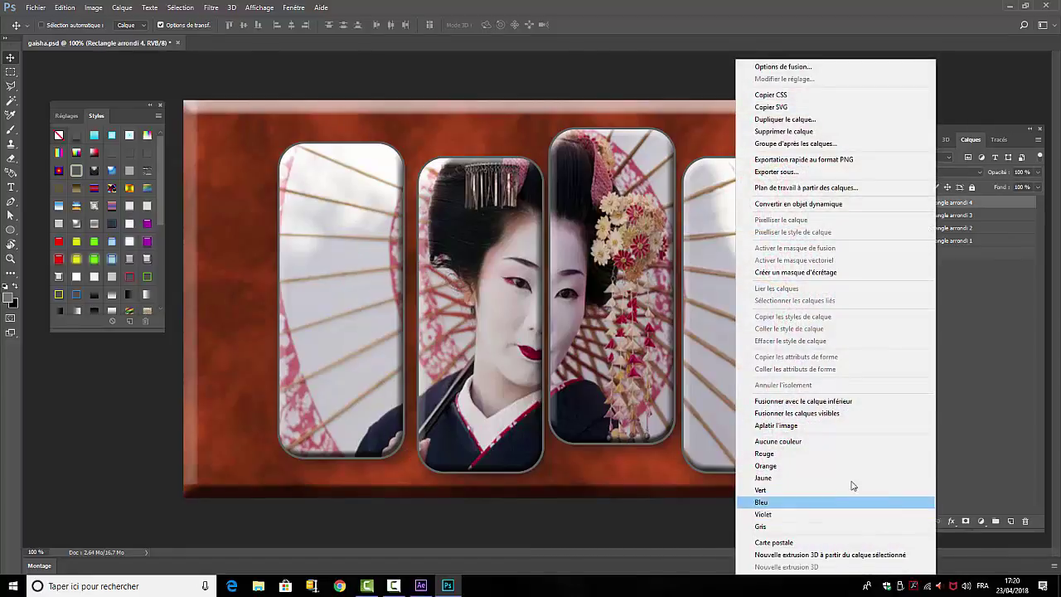
{"action": "left_click", "coordinate": [1005, 290]}
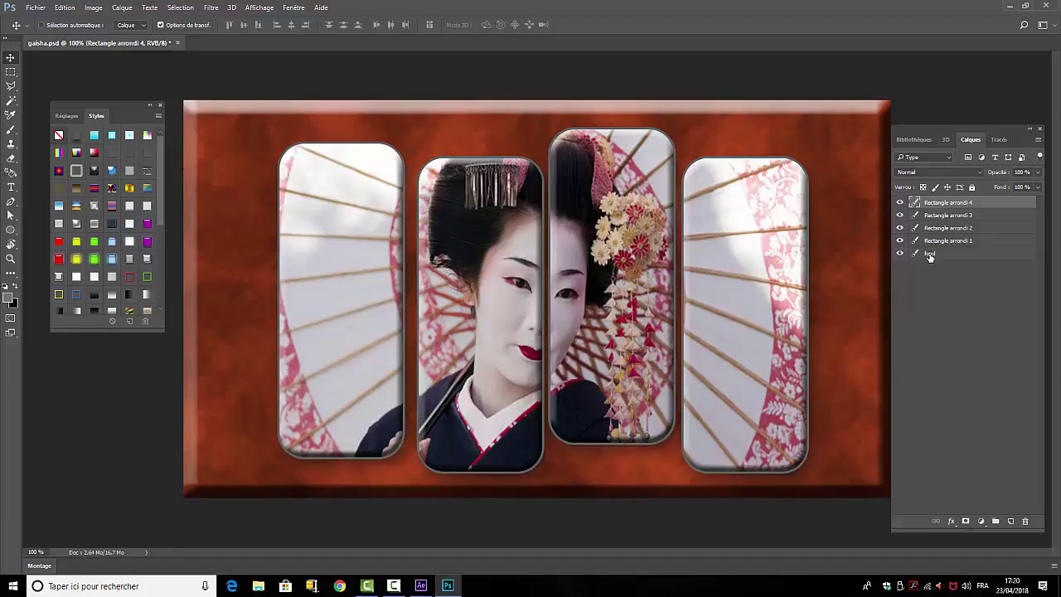
Step: Quit Photoshop, saving the changes to gaisha.psd
{"action": "left_click", "coordinate": [36, 7]}
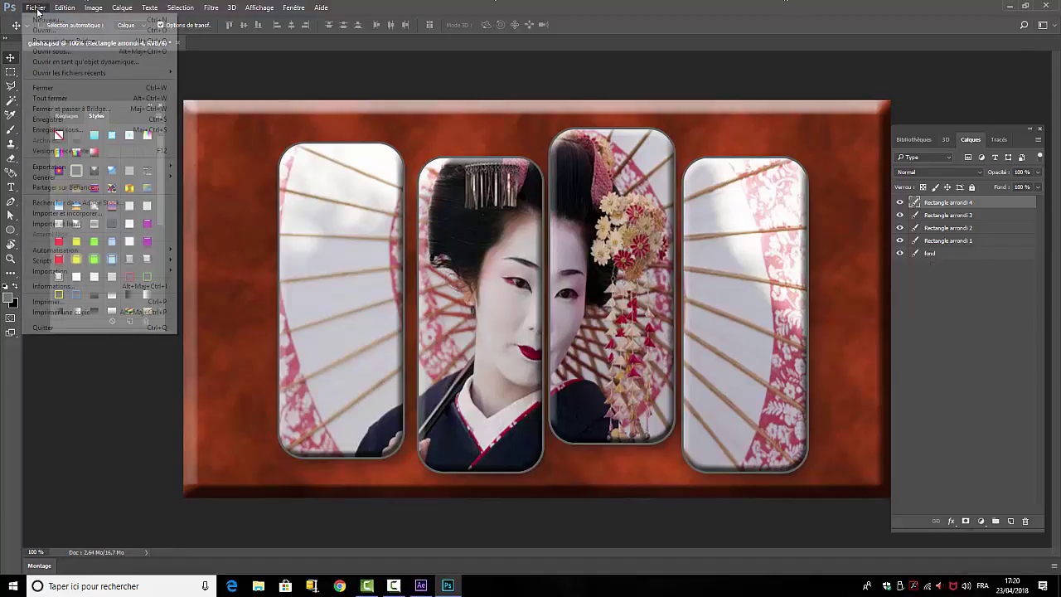
{"action": "left_click", "coordinate": [58, 328]}
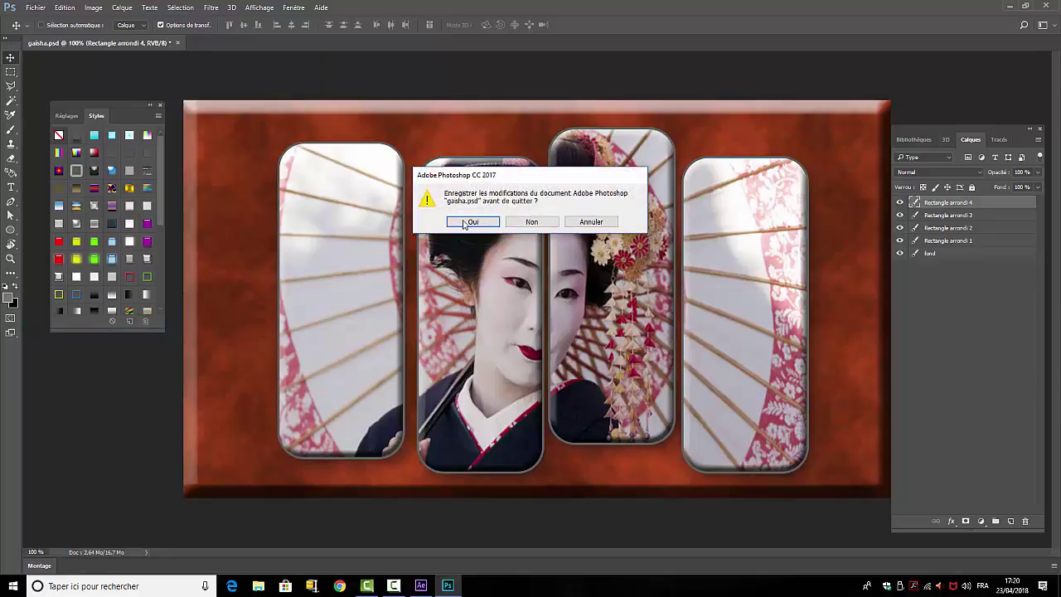
{"action": "left_click", "coordinate": [472, 221]}
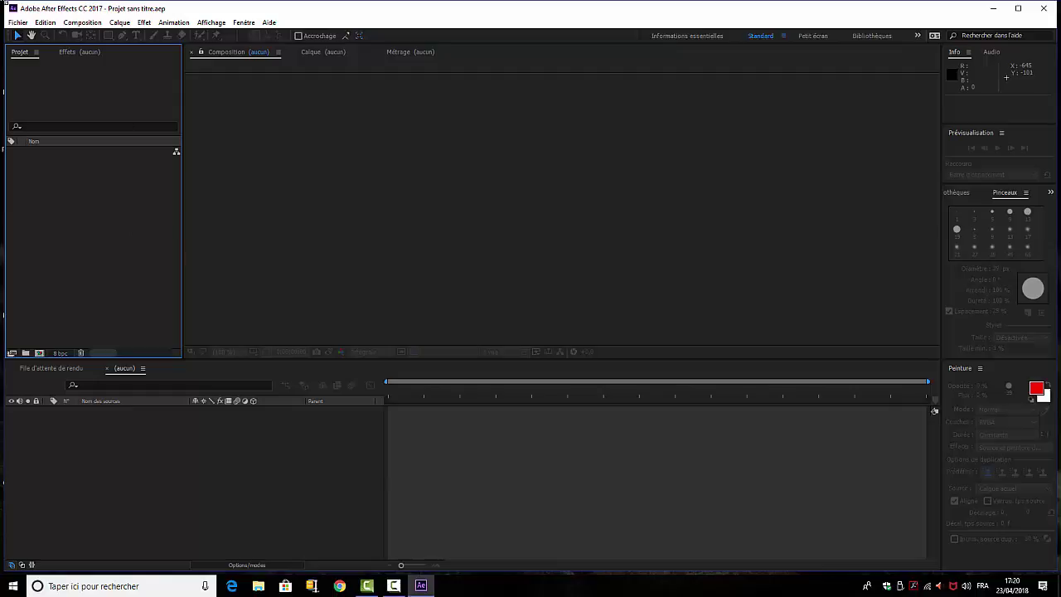
{"action": "left_click", "coordinate": [17, 22]}
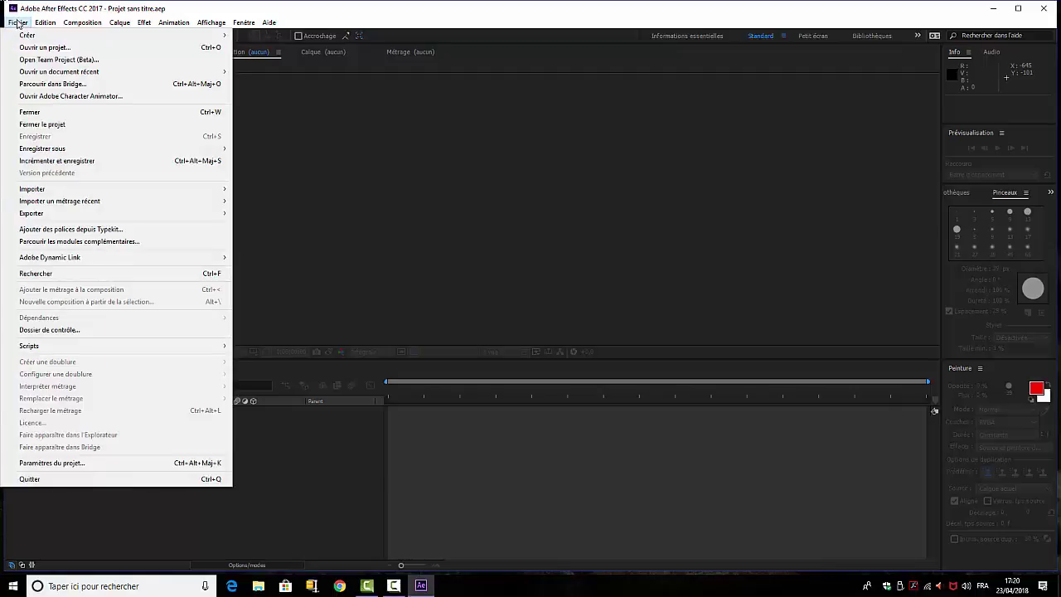
{"action": "mouse_move", "coordinate": [38, 190]}
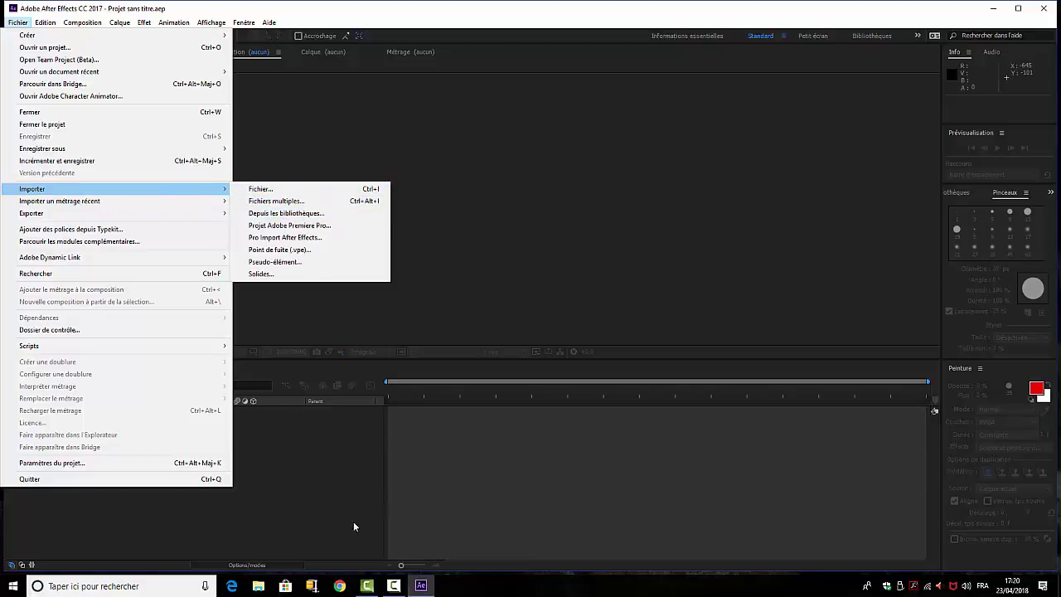
{"action": "left_click", "coordinate": [303, 519]}
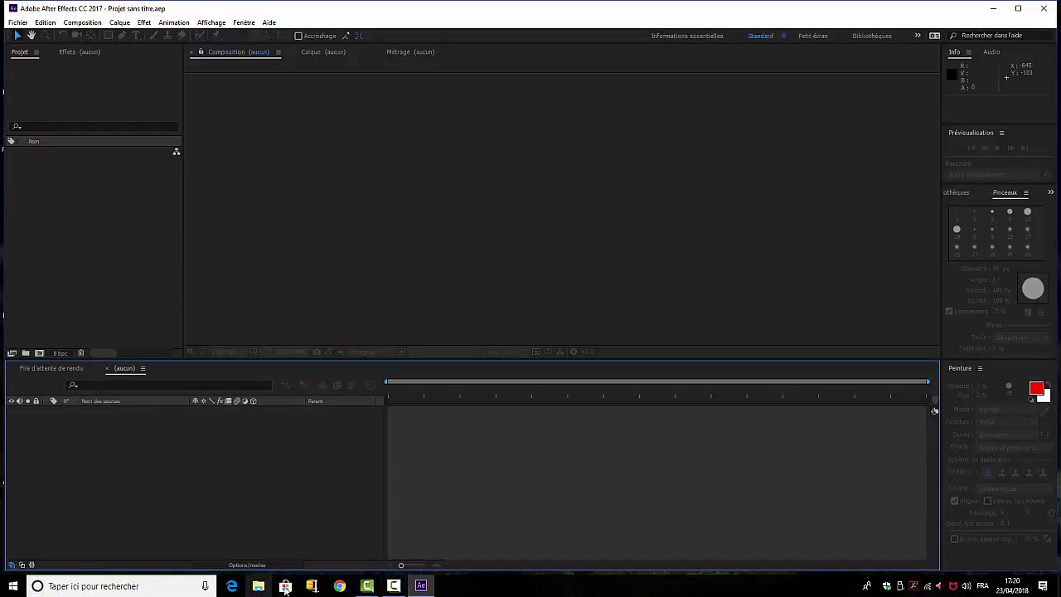
Step: Switch to File Explorer, locate gaisha.psd in the perso folder on VERBATIM HD (E:), and close the file windows
{"action": "left_click", "coordinate": [257, 587]}
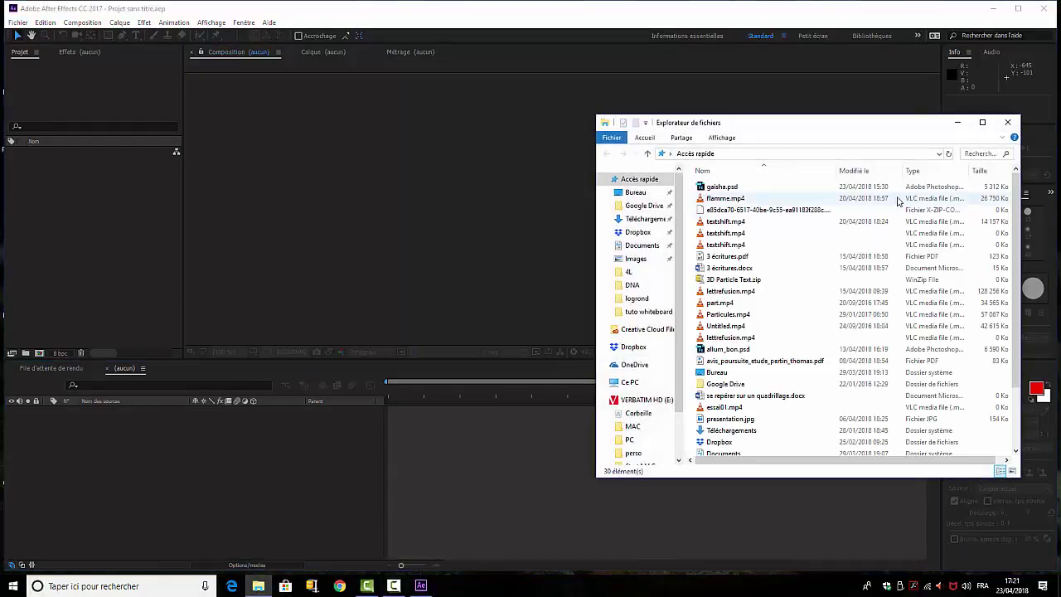
{"action": "left_click", "coordinate": [644, 400]}
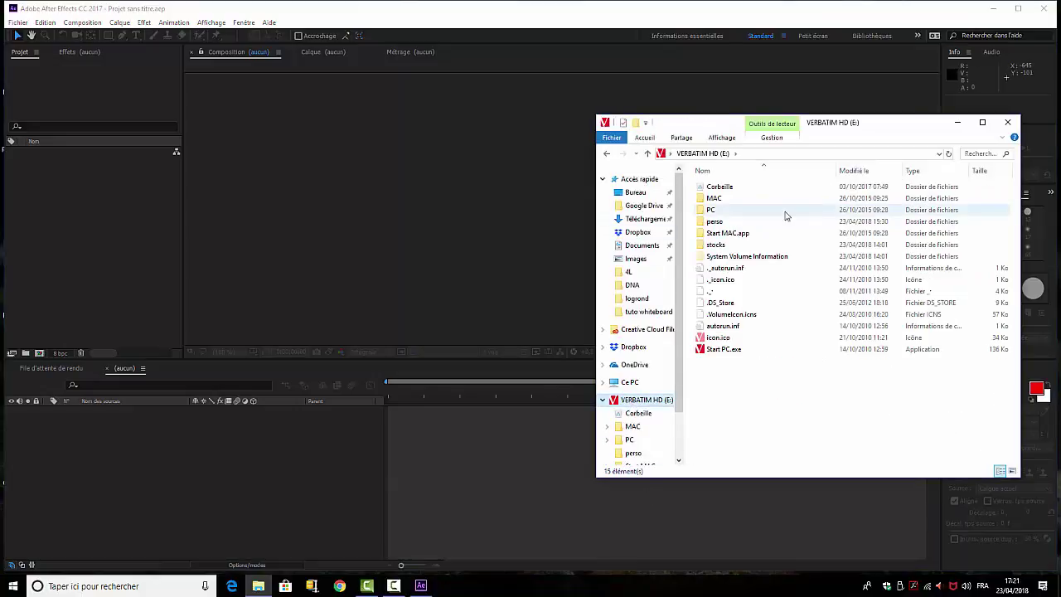
{"action": "left_click", "coordinate": [716, 223]}
{"action": "double_click", "coordinate": [717, 223]}
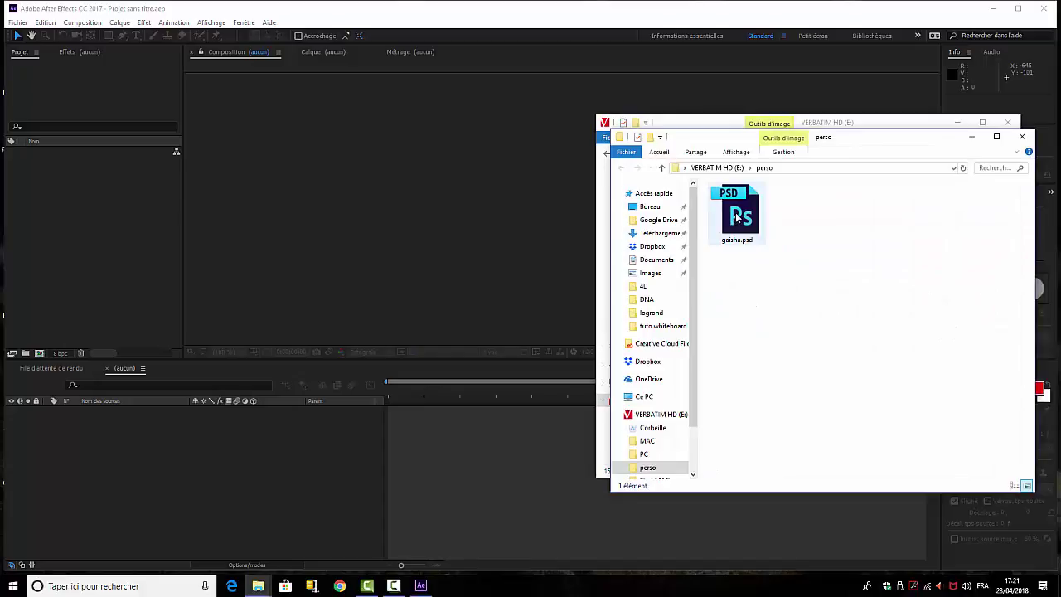
{"action": "left_click", "coordinate": [736, 218]}
{"action": "left_click_drag", "start_coordinate": [736, 218], "coordinate": [749, 239]}
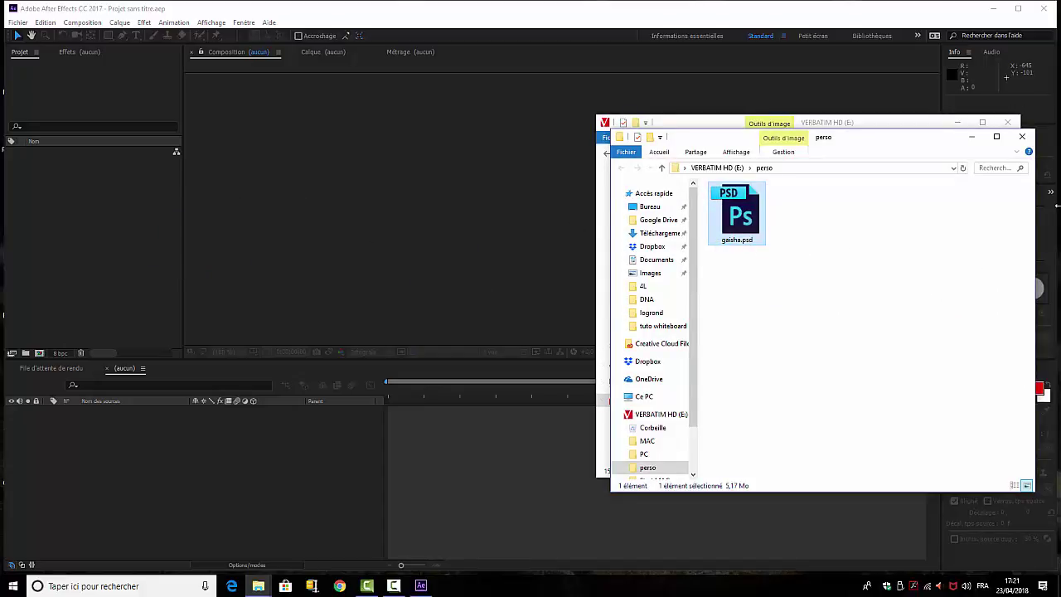
{"action": "left_click", "coordinate": [1024, 140]}
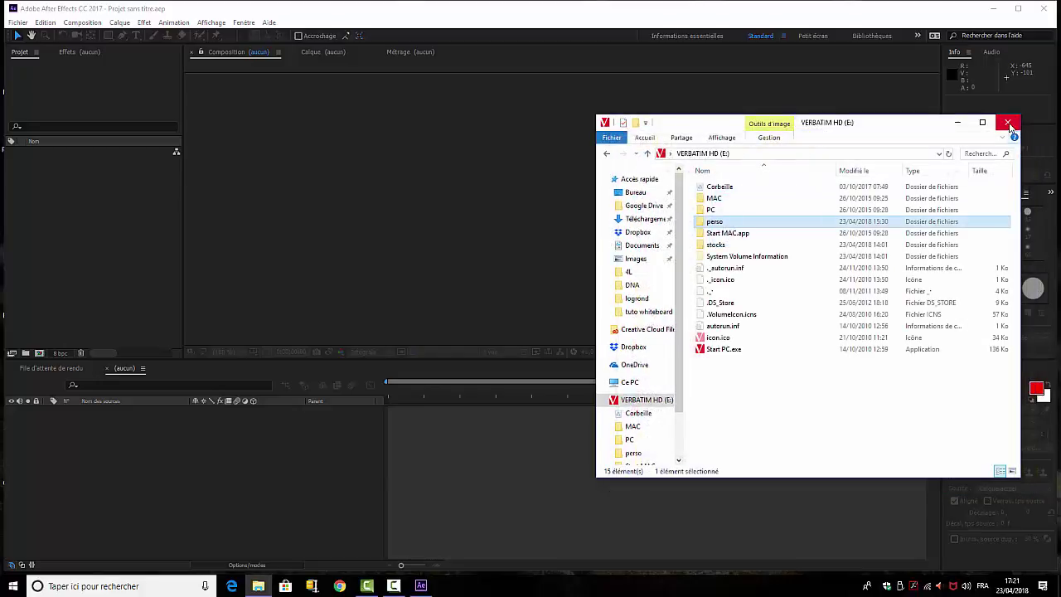
{"action": "left_click", "coordinate": [1008, 123]}
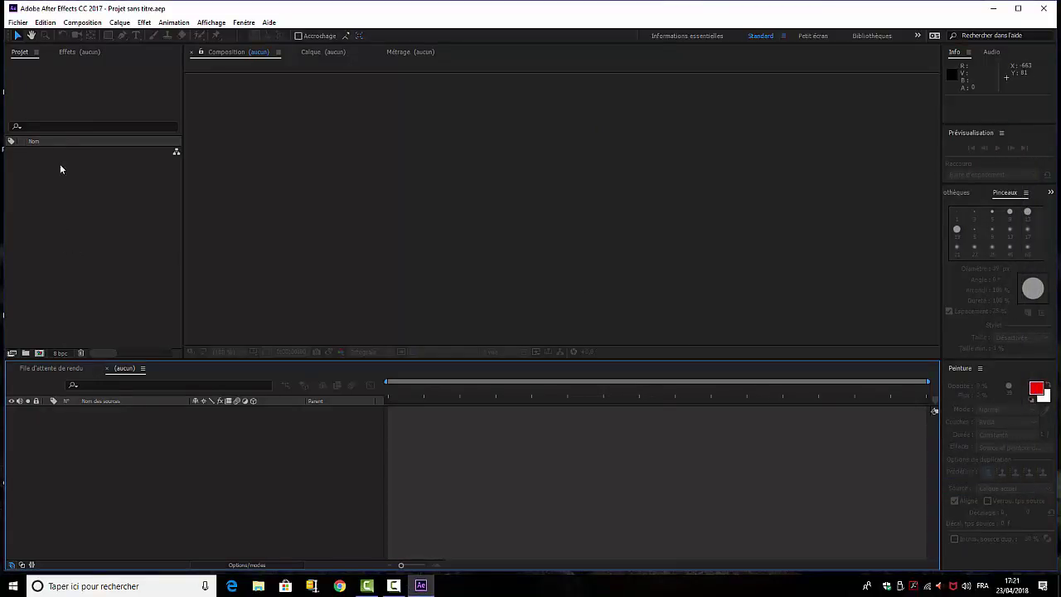
Step: Start importing a file into the project and select gaisha.psd from the perso folder on VERBATIM HD (E:)
{"action": "double_click", "coordinate": [55, 237]}
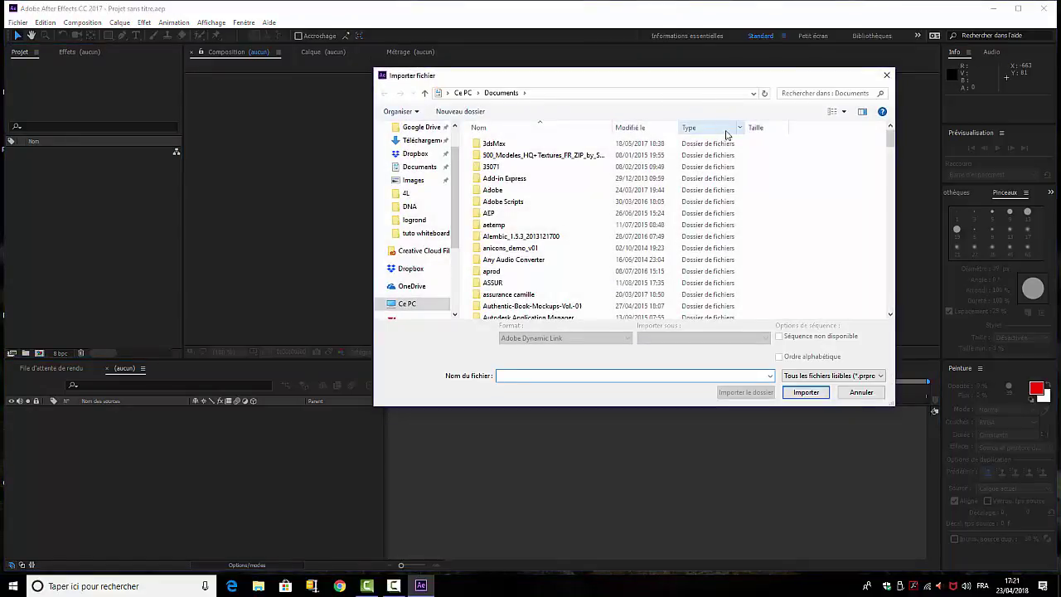
{"action": "scroll", "coordinate": [455, 258], "scroll_direction": "down", "scroll_amount": 1}
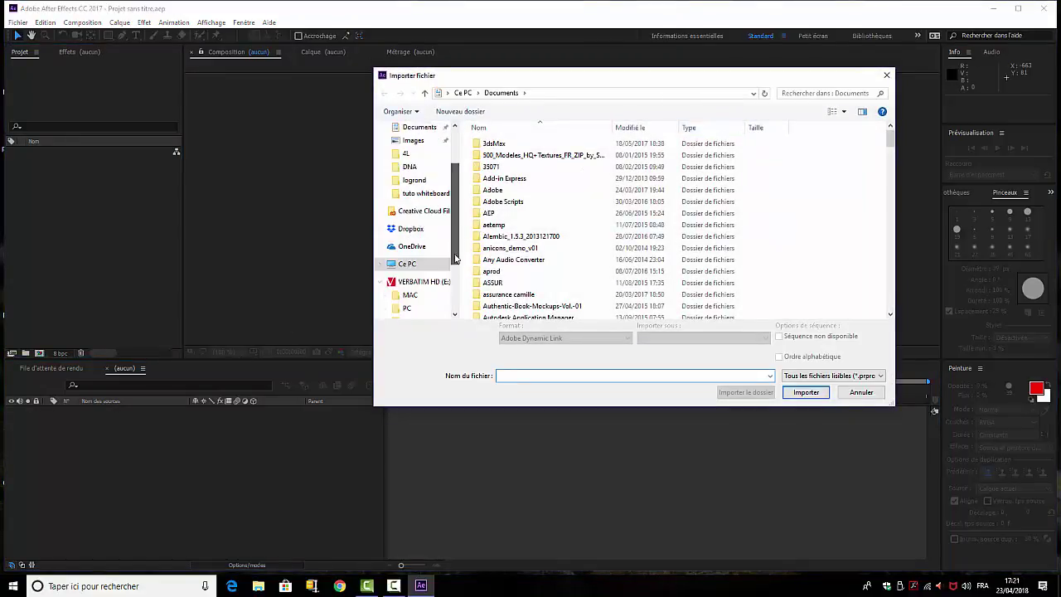
{"action": "scroll", "coordinate": [454, 259], "scroll_direction": "down", "scroll_amount": 1}
{"action": "left_click", "coordinate": [423, 268]}
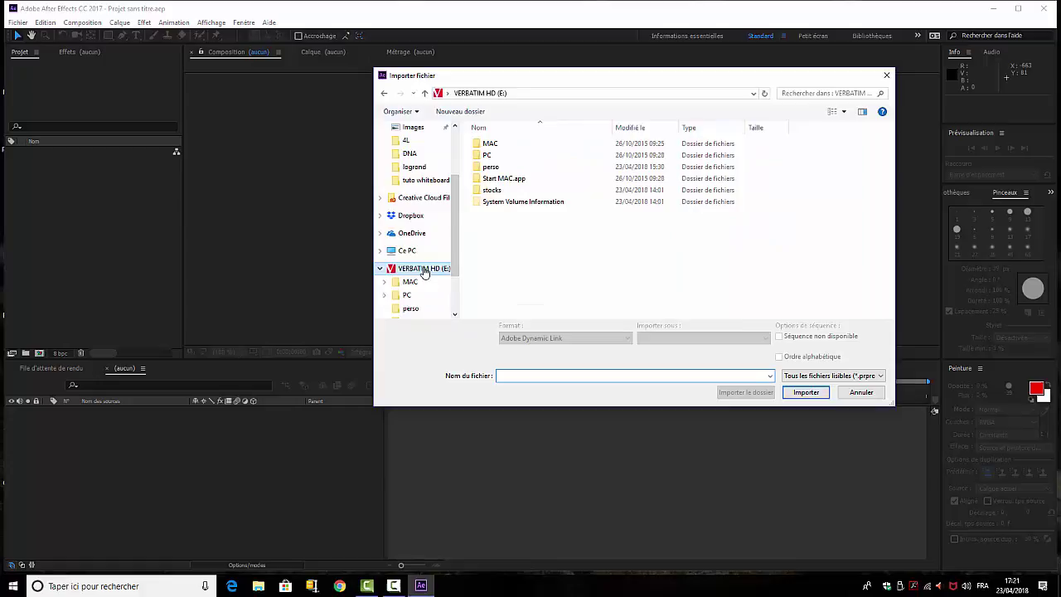
{"action": "double_click", "coordinate": [492, 166]}
{"action": "left_click", "coordinate": [499, 160]}
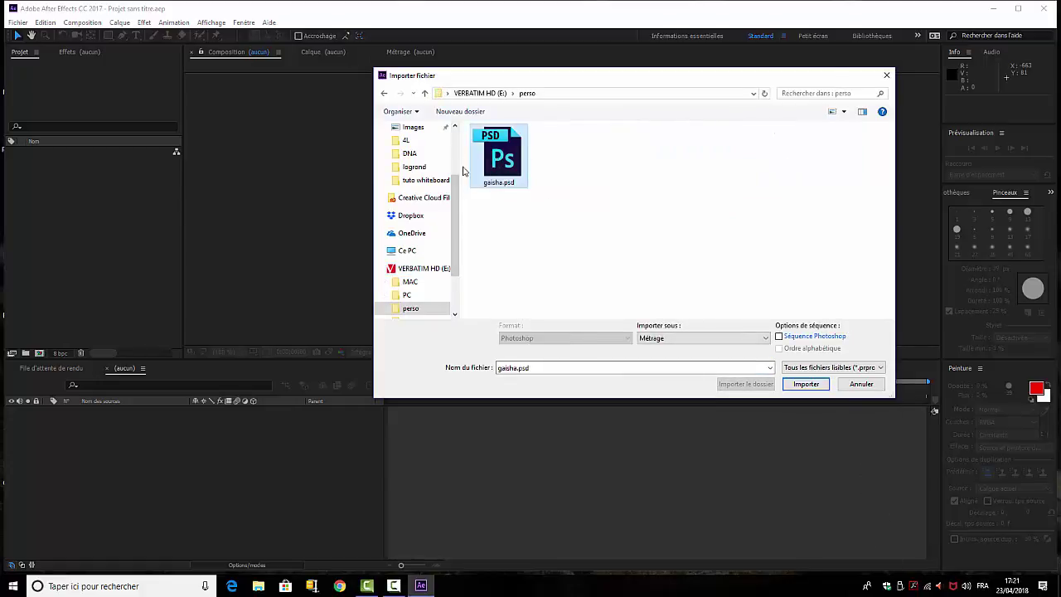
Step: Import gaisha.psd as "Composition – Conserver les tailles de calque" with editable layer styles, and open the gaisha composition
{"action": "left_click", "coordinate": [644, 341]}
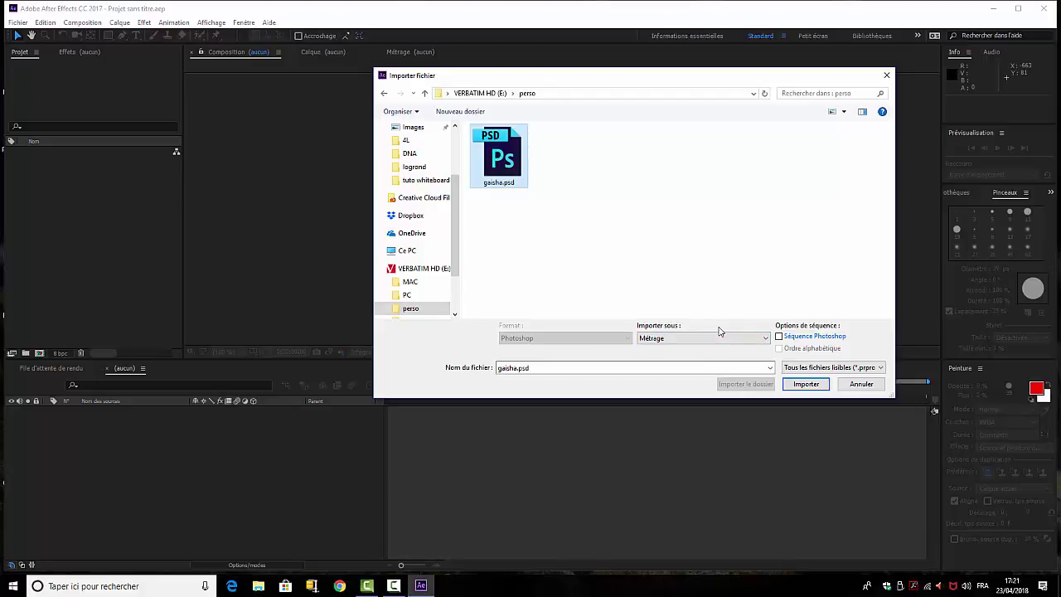
{"action": "left_click", "coordinate": [768, 339]}
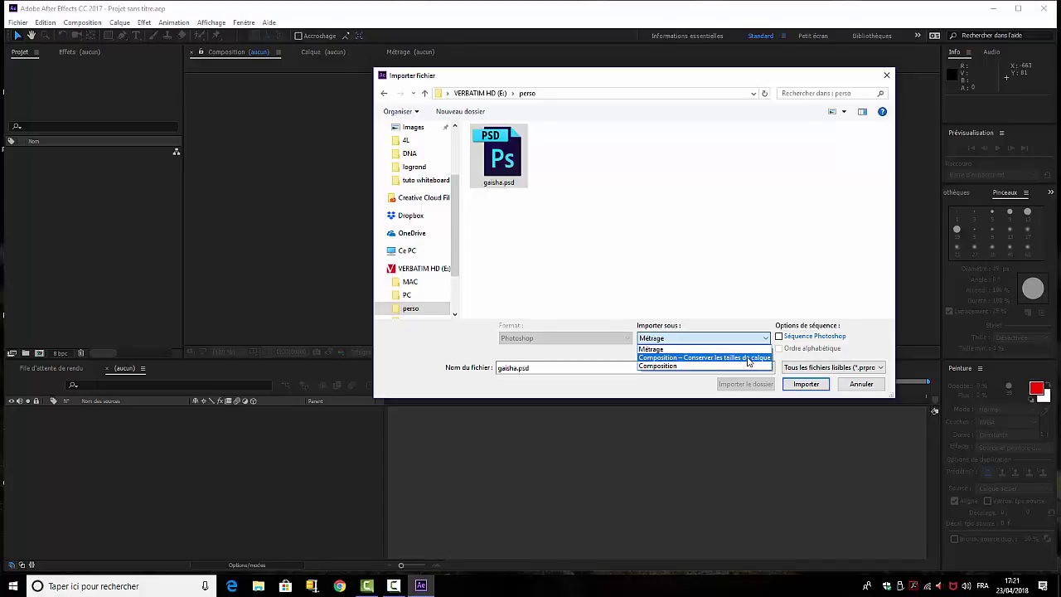
{"action": "left_click", "coordinate": [680, 358]}
{"action": "left_click", "coordinate": [803, 384]}
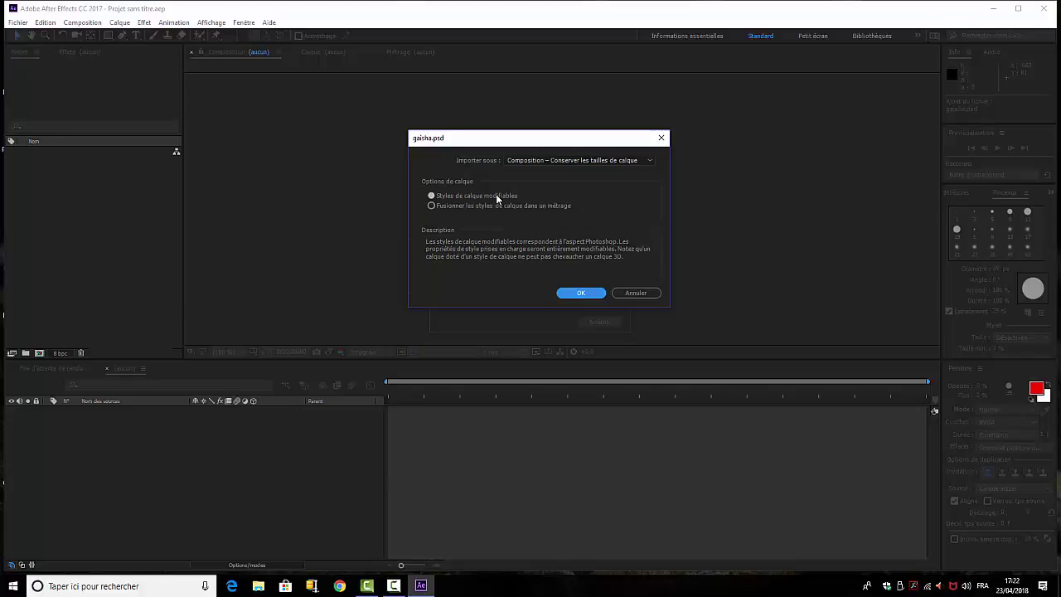
{"action": "left_click", "coordinate": [583, 293]}
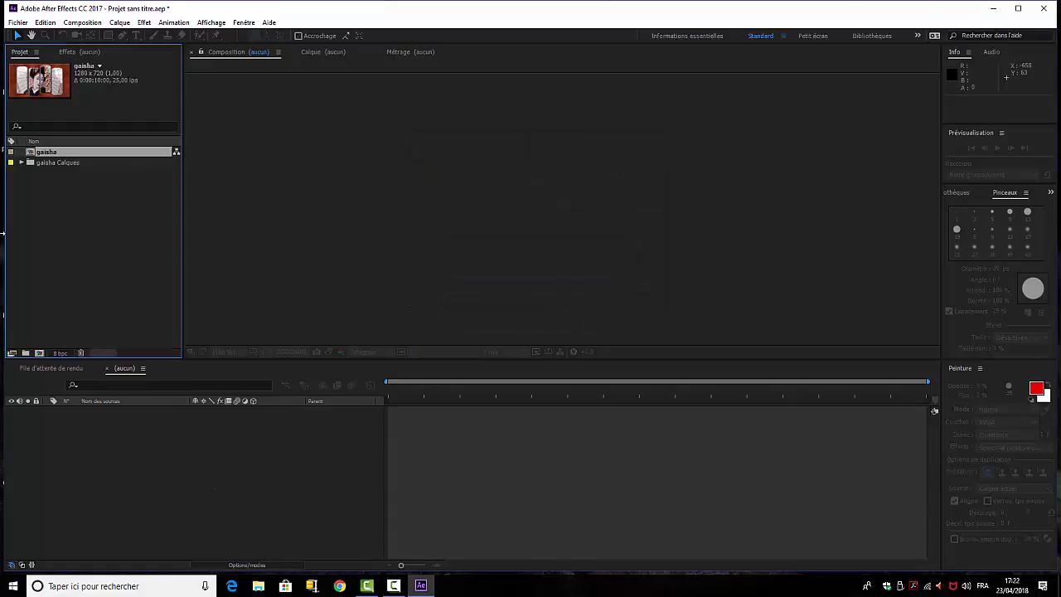
{"action": "double_click", "coordinate": [41, 153]}
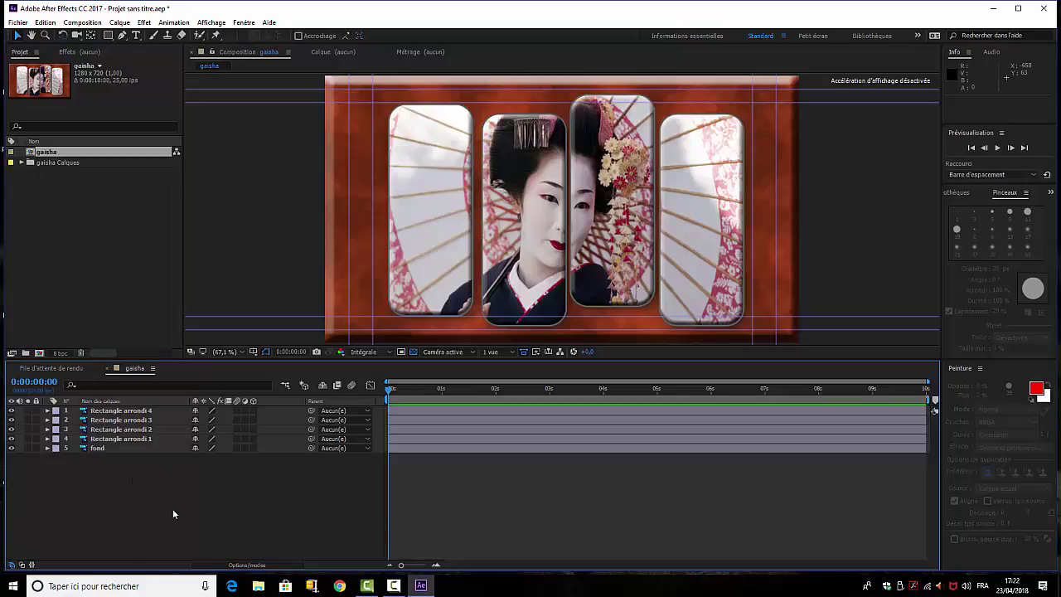
Step: Hide and reshow each rounded-rectangle layer in turn to check which panel of the image it holds
{"action": "left_click", "coordinate": [105, 450]}
{"action": "left_click_drag", "start_coordinate": [11, 410], "coordinate": [13, 453]}
{"action": "left_click_drag", "start_coordinate": [12, 411], "coordinate": [12, 453]}
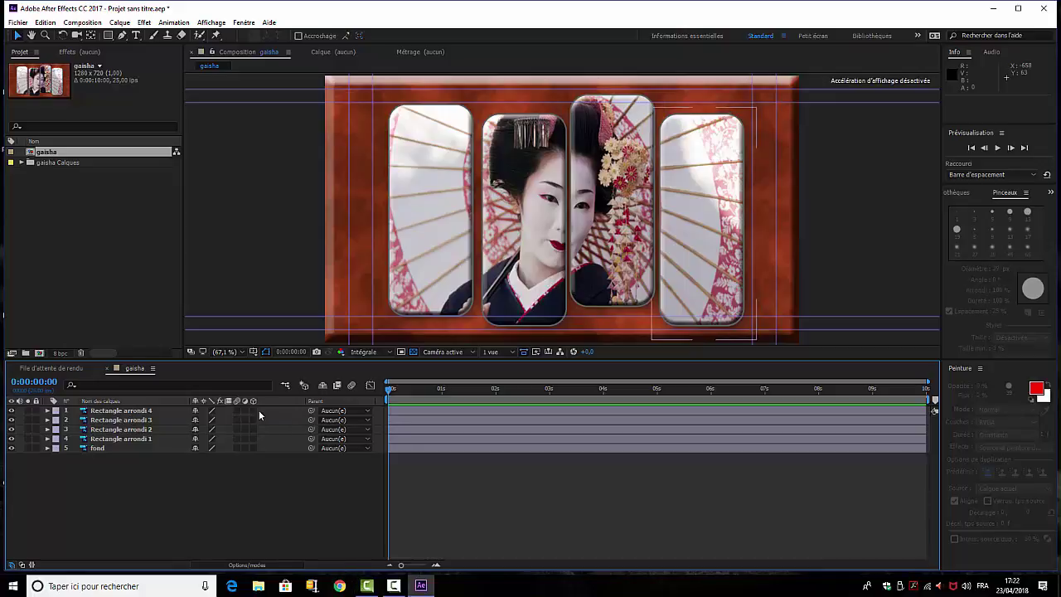
{"action": "left_click", "coordinate": [69, 429]}
{"action": "left_click", "coordinate": [108, 411]}
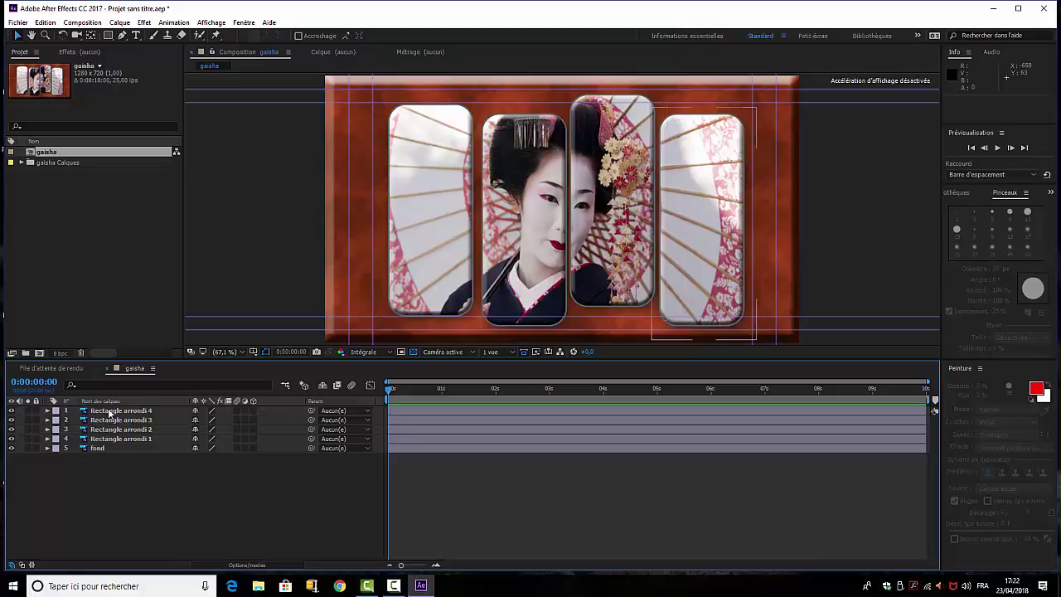
{"action": "left_click", "coordinate": [12, 410]}
{"action": "left_click", "coordinate": [12, 410]}
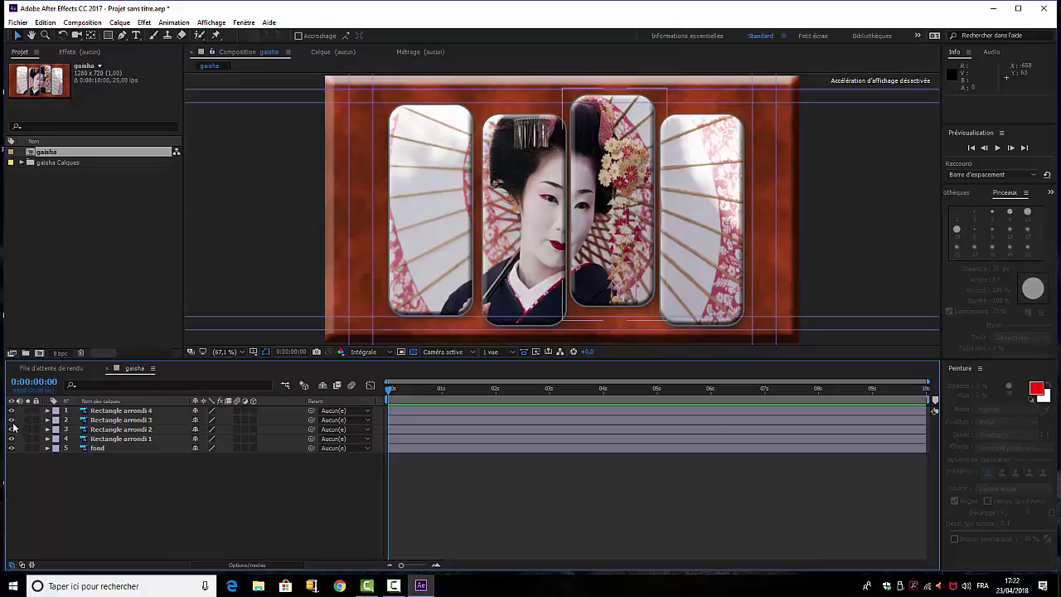
{"action": "left_click", "coordinate": [12, 421]}
{"action": "left_click", "coordinate": [12, 420]}
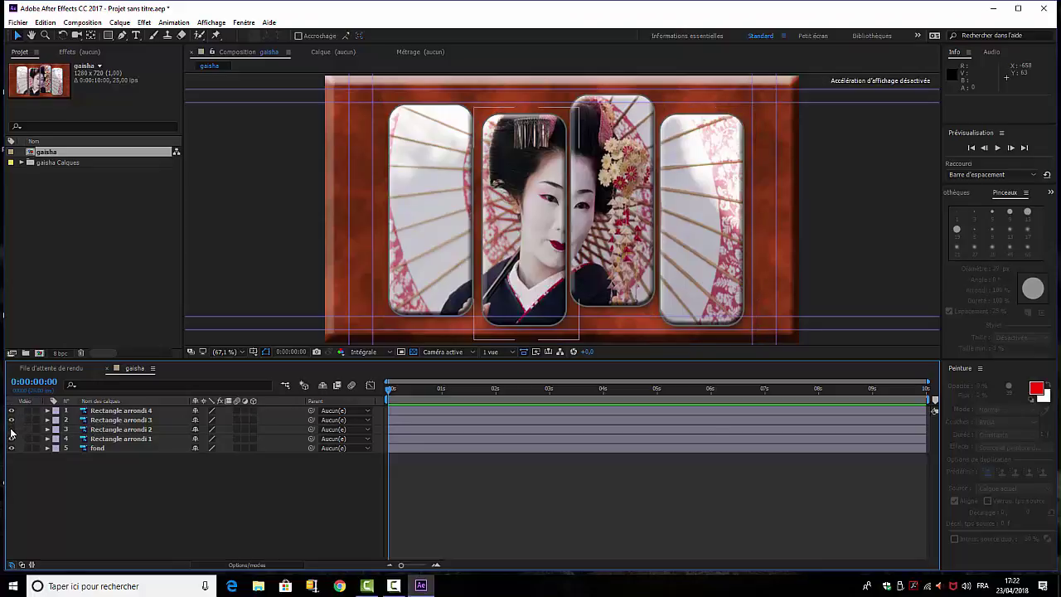
{"action": "left_click", "coordinate": [12, 429]}
{"action": "left_click", "coordinate": [11, 430]}
{"action": "left_click", "coordinate": [12, 439]}
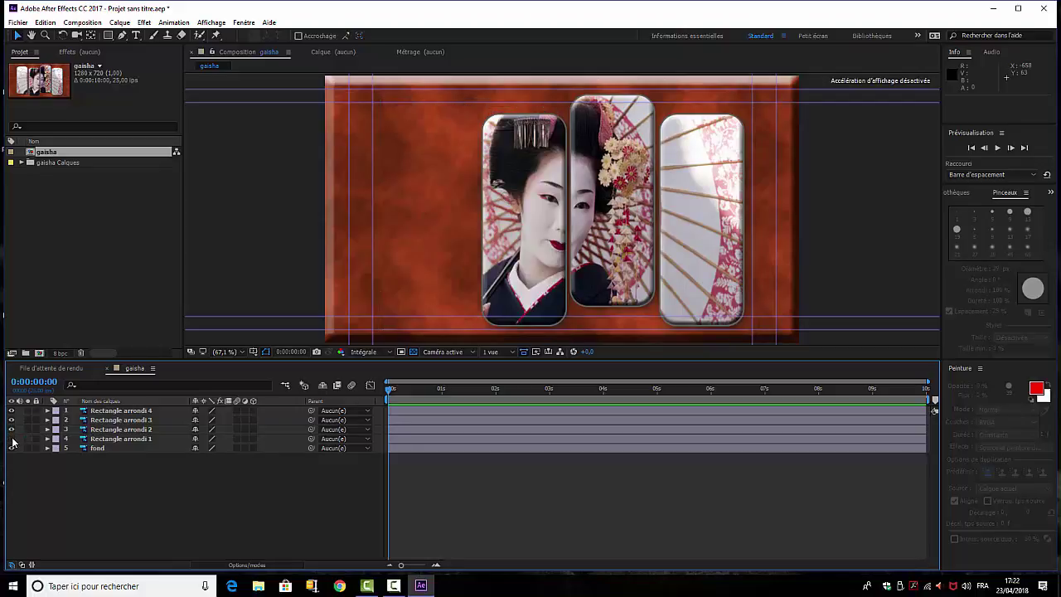
{"action": "left_click", "coordinate": [11, 438]}
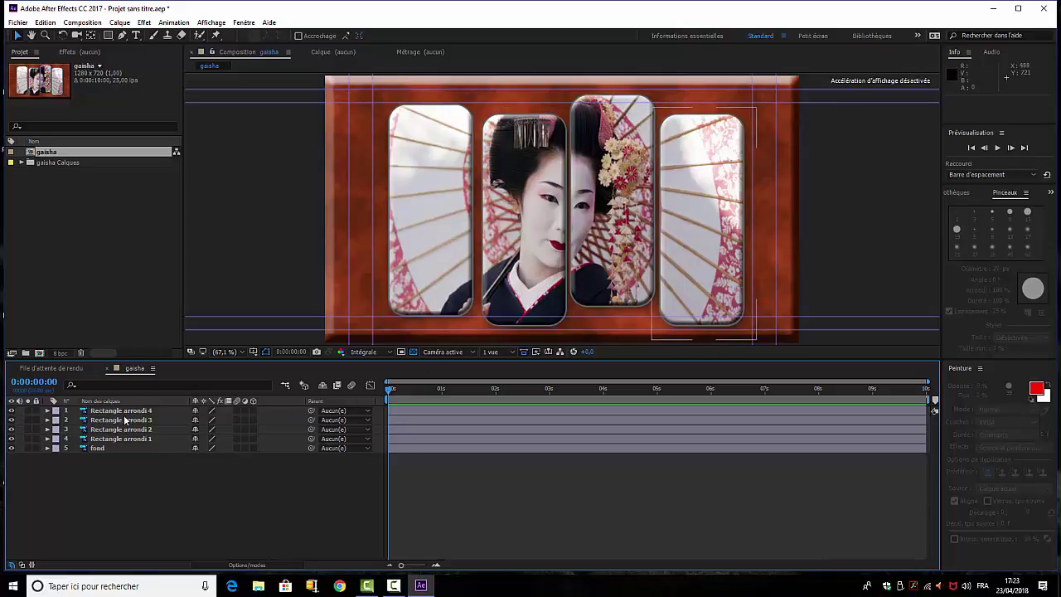
Step: Make Rectangle arrondi 4 a 3D layer, display the rotation properties, and set its Y rotation to about 97°
{"action": "left_click", "coordinate": [253, 411]}
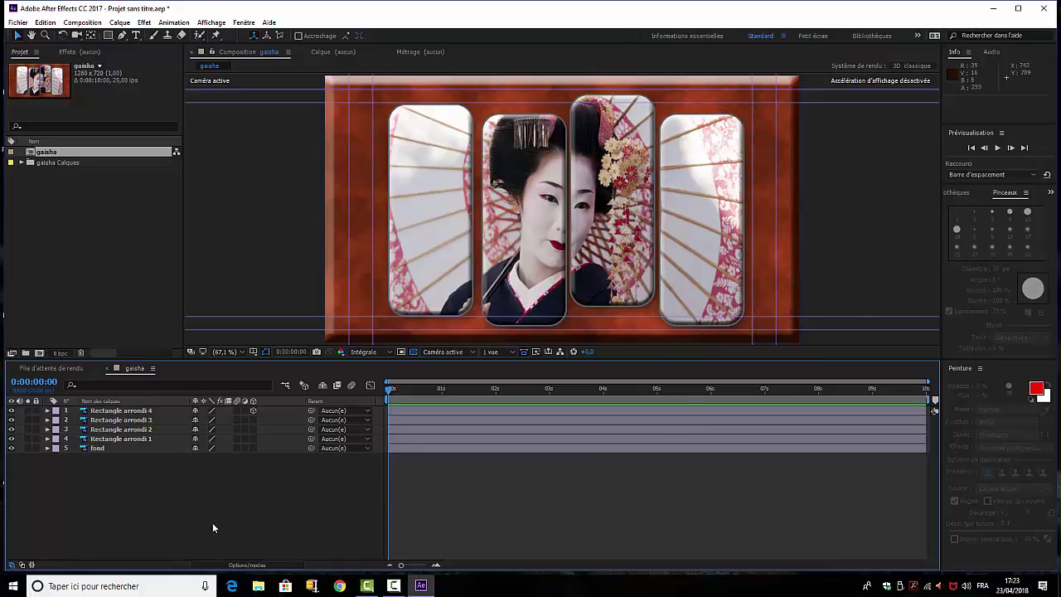
{"action": "key", "text": "r"}
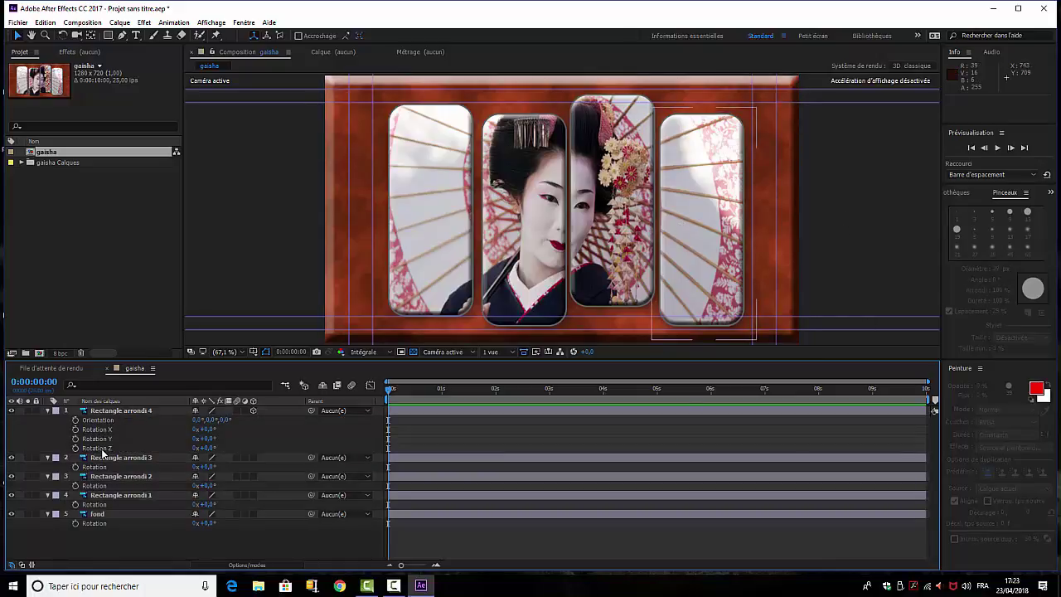
{"action": "left_click_drag", "start_coordinate": [214, 442], "coordinate": [262, 434]}
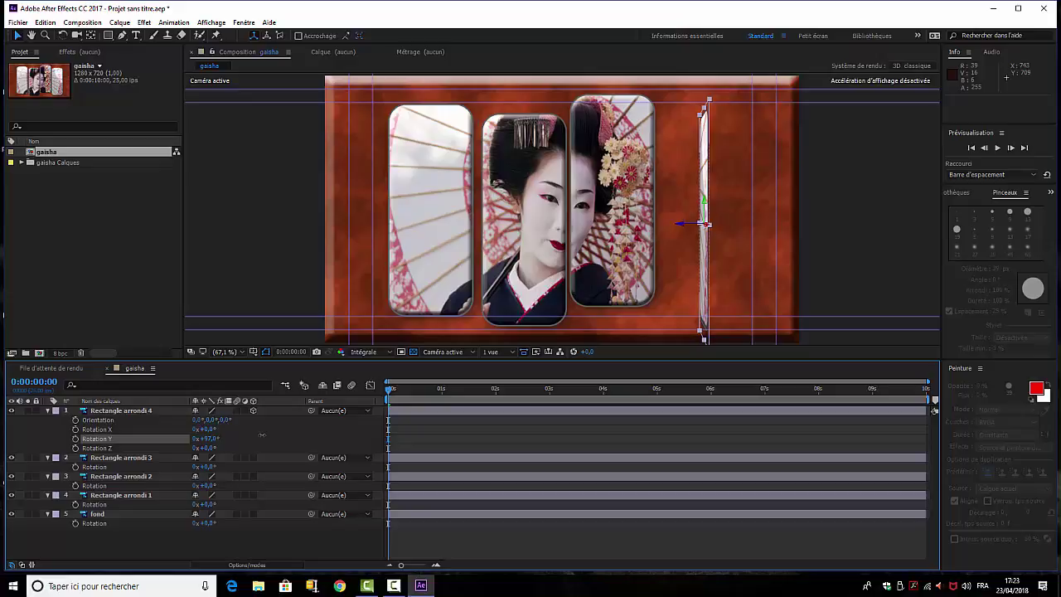
Step: Set Rectangle arrondi 4's Y rotation to 90° and add a keyframe for it at 0:00:03:00
{"action": "left_click_drag", "start_coordinate": [262, 434], "coordinate": [253, 435]}
{"action": "left_click", "coordinate": [208, 438]}
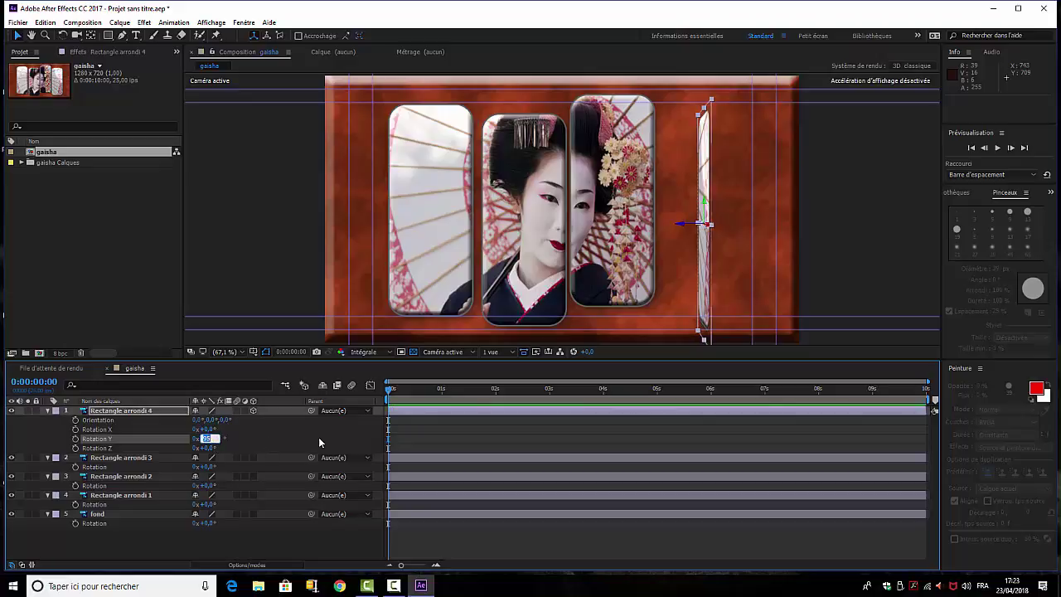
{"action": "type", "text": "90"}
{"action": "left_click", "coordinate": [287, 439]}
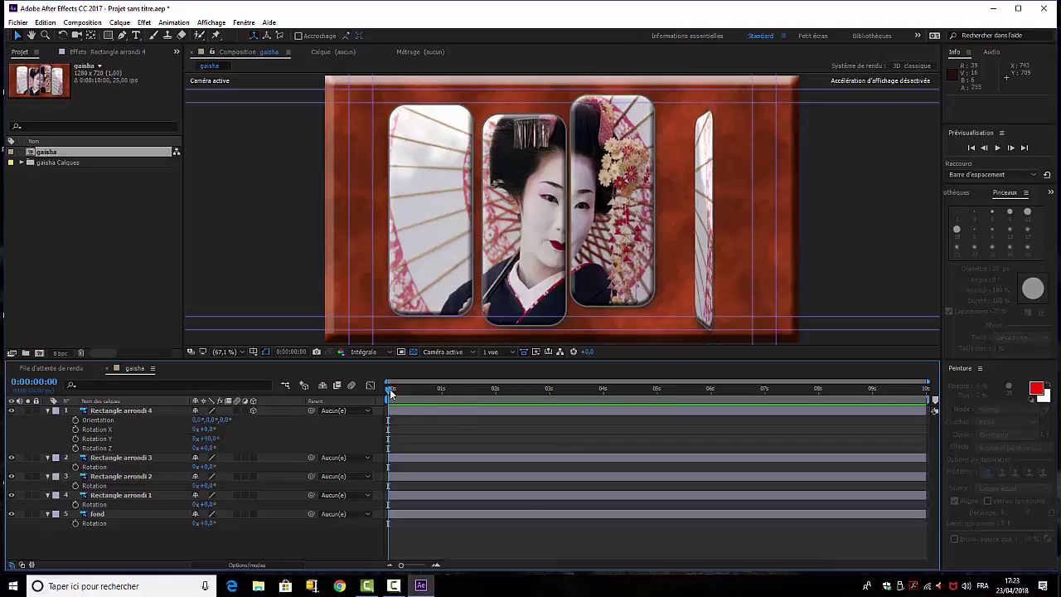
{"action": "left_click_drag", "start_coordinate": [390, 389], "coordinate": [552, 409]}
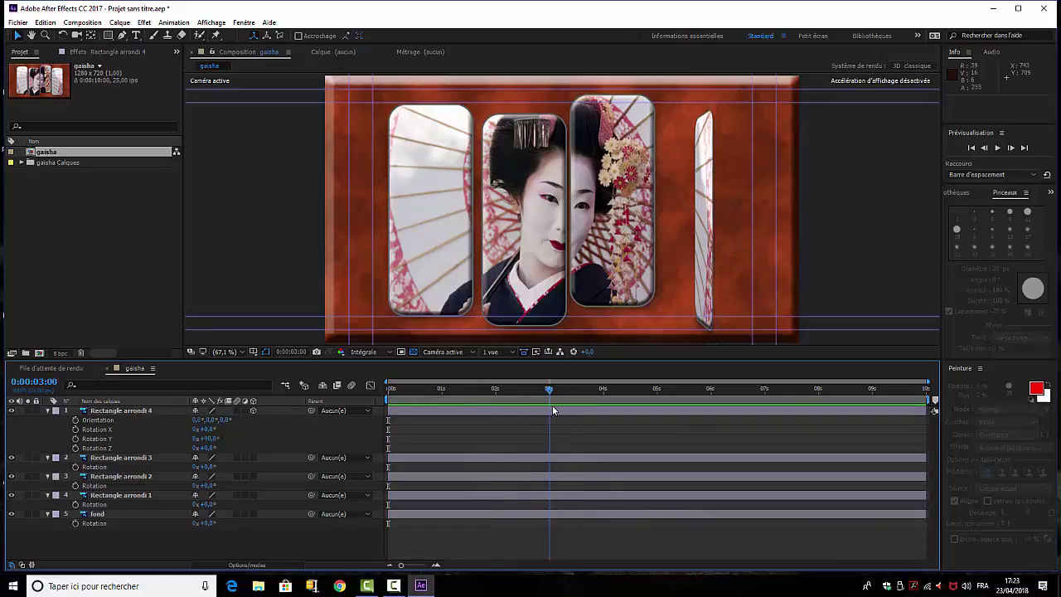
{"action": "left_click", "coordinate": [76, 439]}
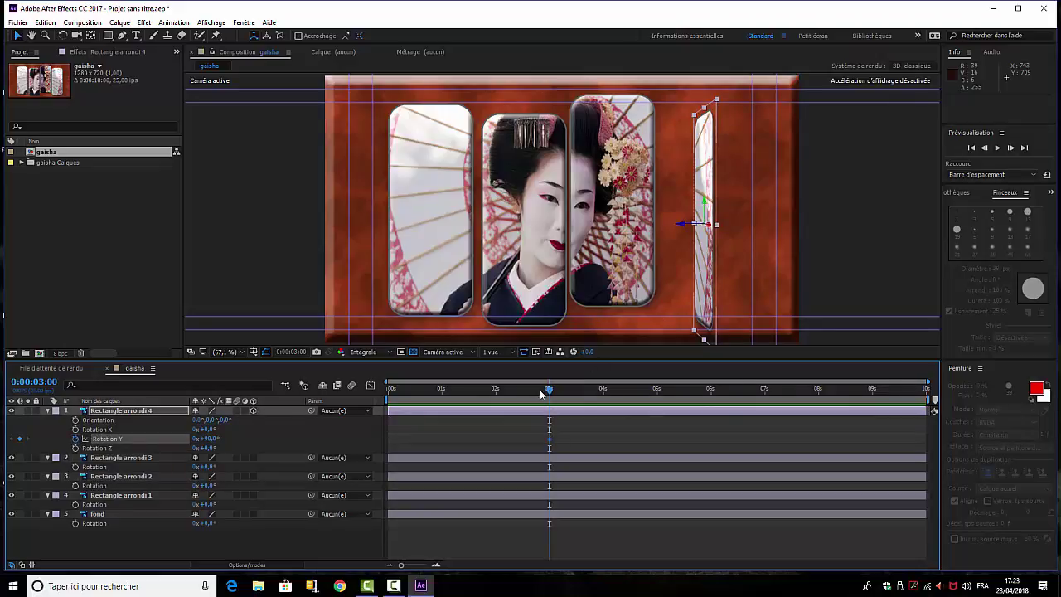
Step: Set Rectangle arrondi 4's Y rotation to 0° at the start of the composition and preview the rotation
{"action": "key", "text": "Home"}
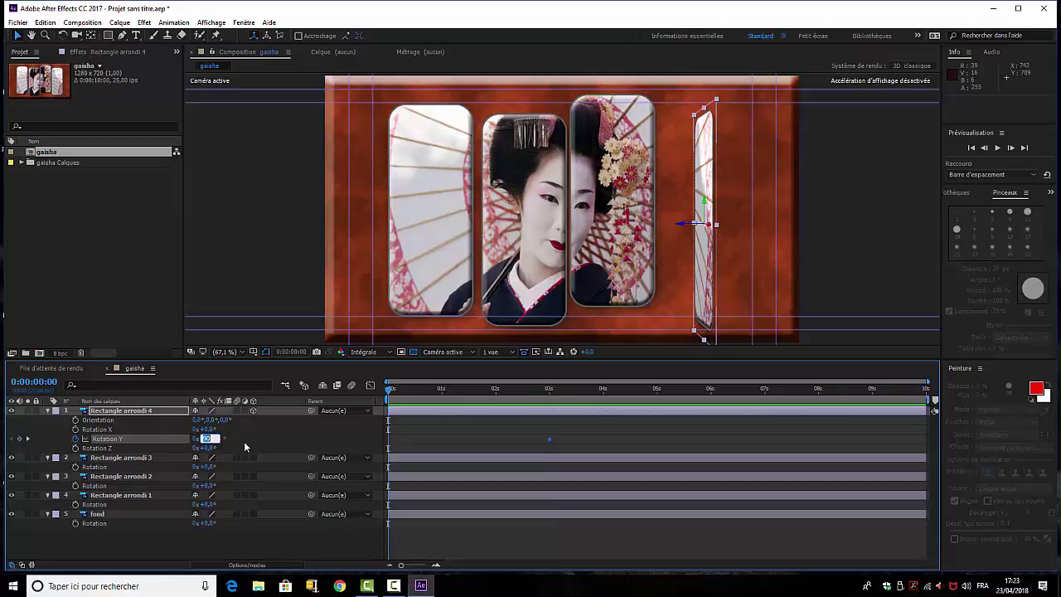
{"action": "type", "text": "0"}
{"action": "key", "text": "Return"}
{"action": "key", "text": "space"}
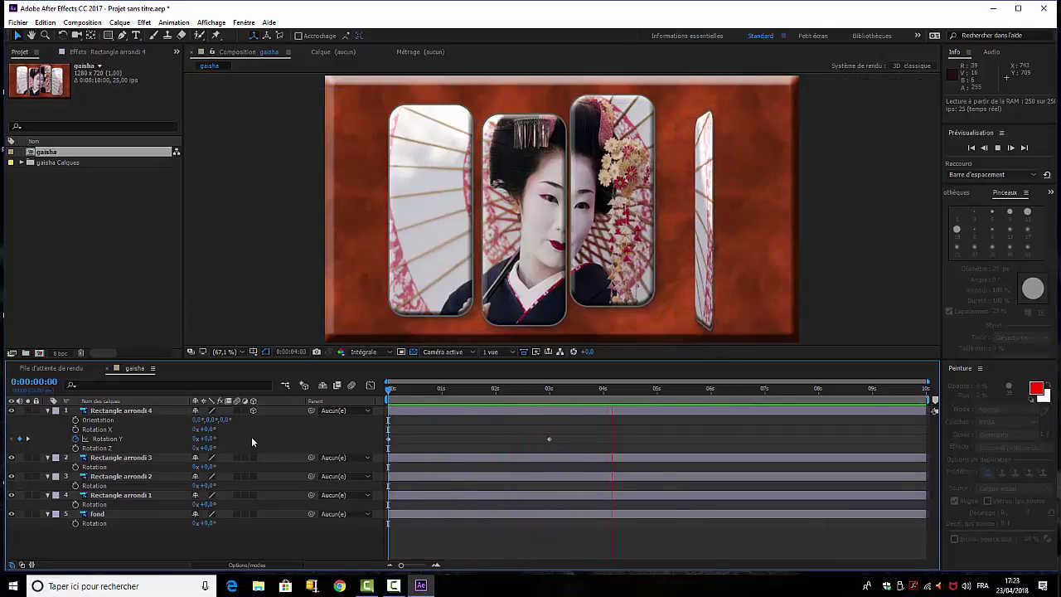
{"action": "key", "text": "space"}
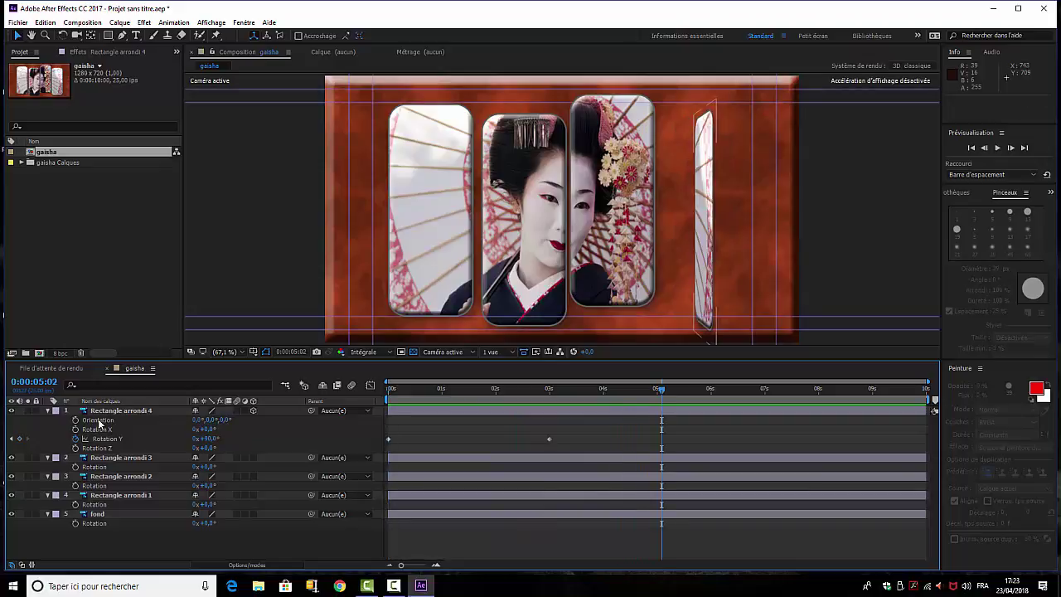
Step: Draw a narrow rectangular mask about 31 px wide down the middle of Rectangle arrondi 3 and keyframe its path at 0:00:00:00
{"action": "left_click", "coordinate": [116, 459]}
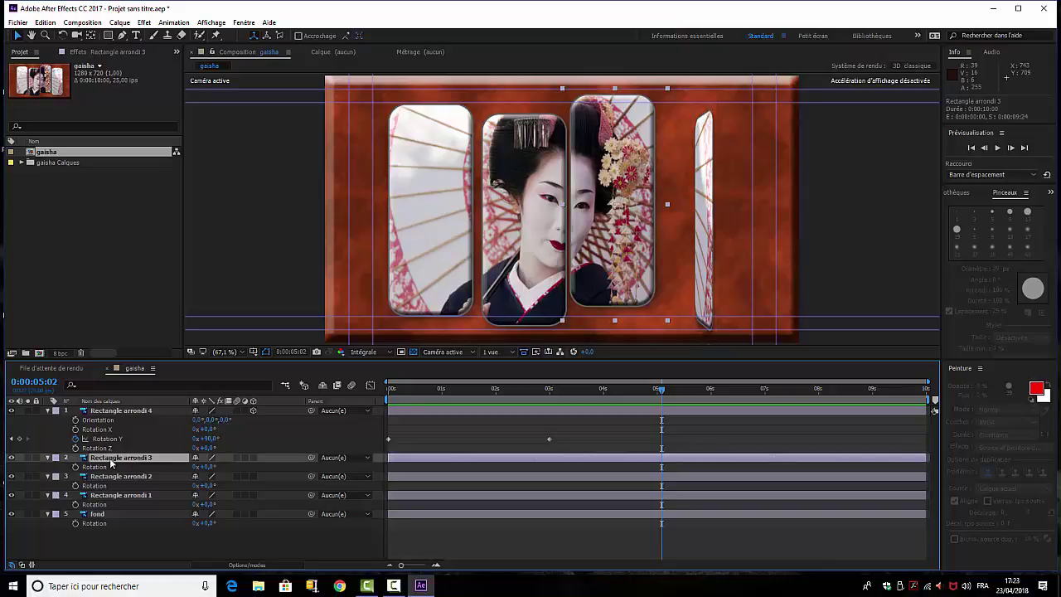
{"action": "left_click", "coordinate": [111, 36]}
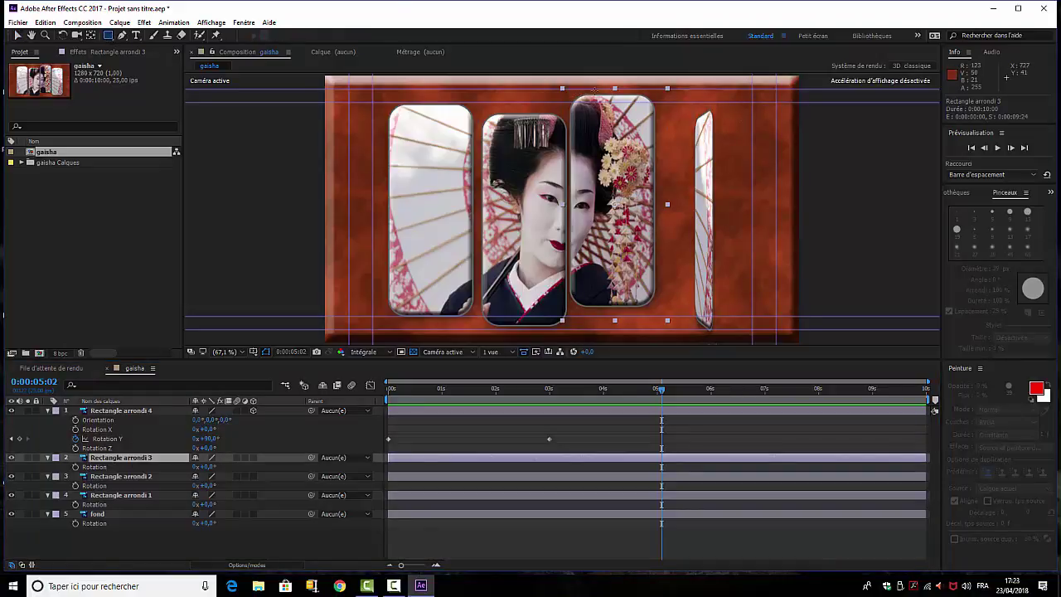
{"action": "left_click_drag", "start_coordinate": [608, 89], "coordinate": [619, 316]}
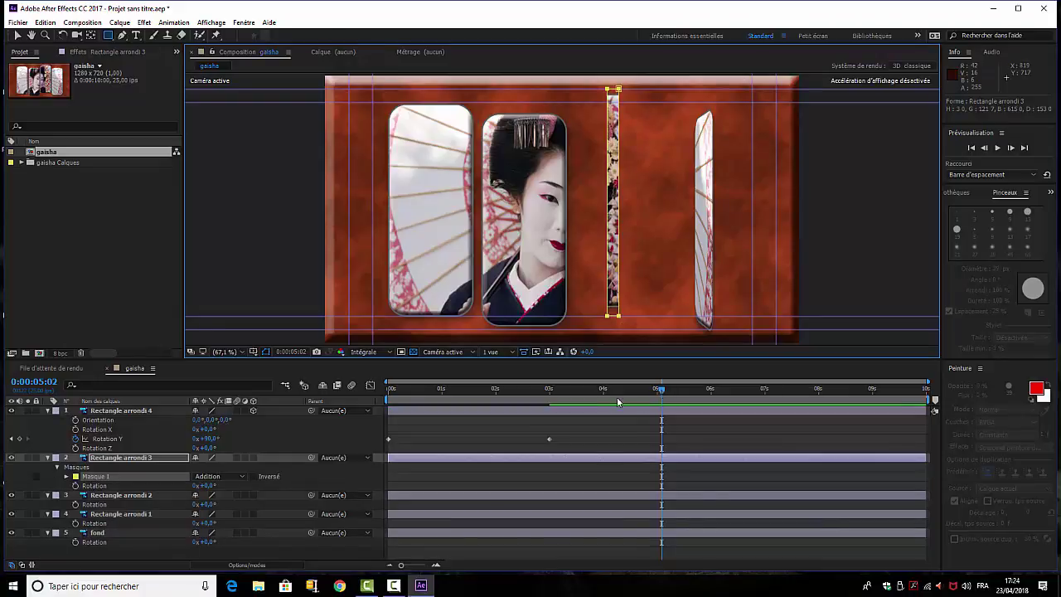
{"action": "key", "text": "Home"}
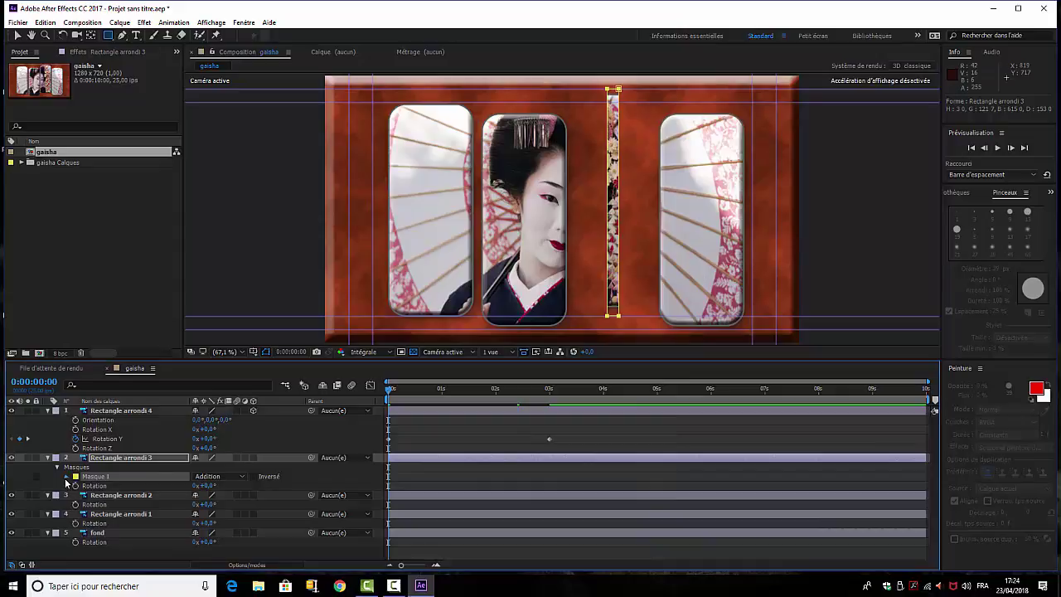
{"action": "left_click", "coordinate": [66, 478]}
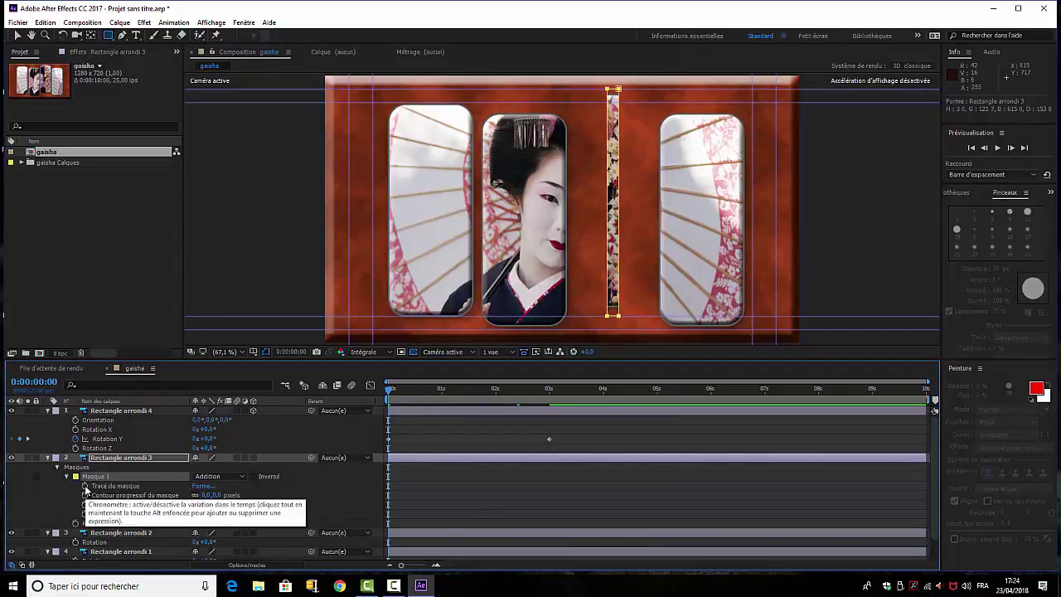
{"action": "left_click", "coordinate": [85, 486]}
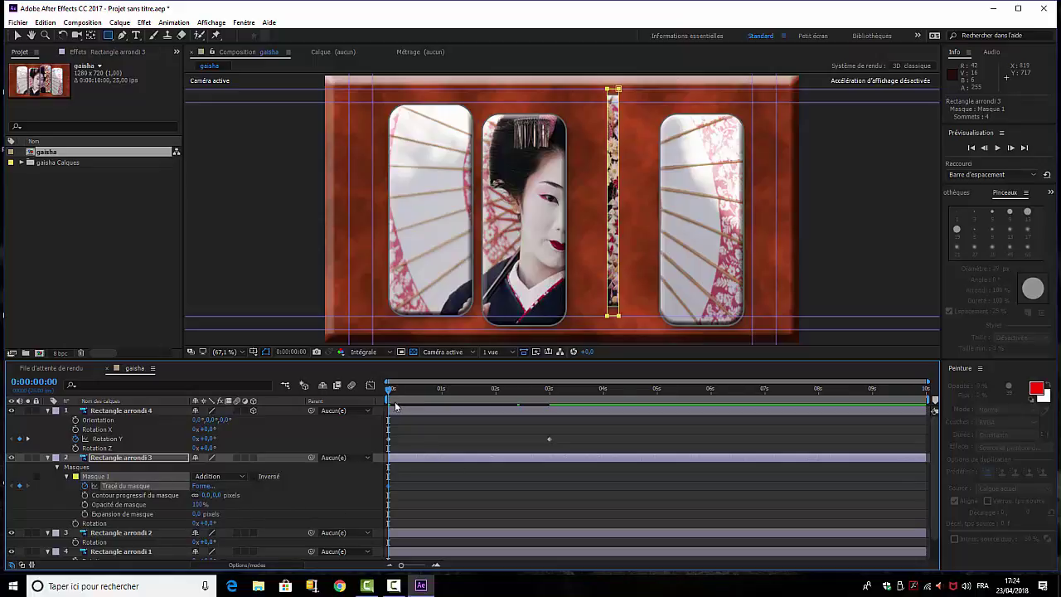
Step: At 0:00:04:00, widen Rectangle arrondi 3's mask on both sides to reveal the whole panel, and preview the animation from the start
{"action": "left_click_drag", "start_coordinate": [415, 398], "coordinate": [602, 394]}
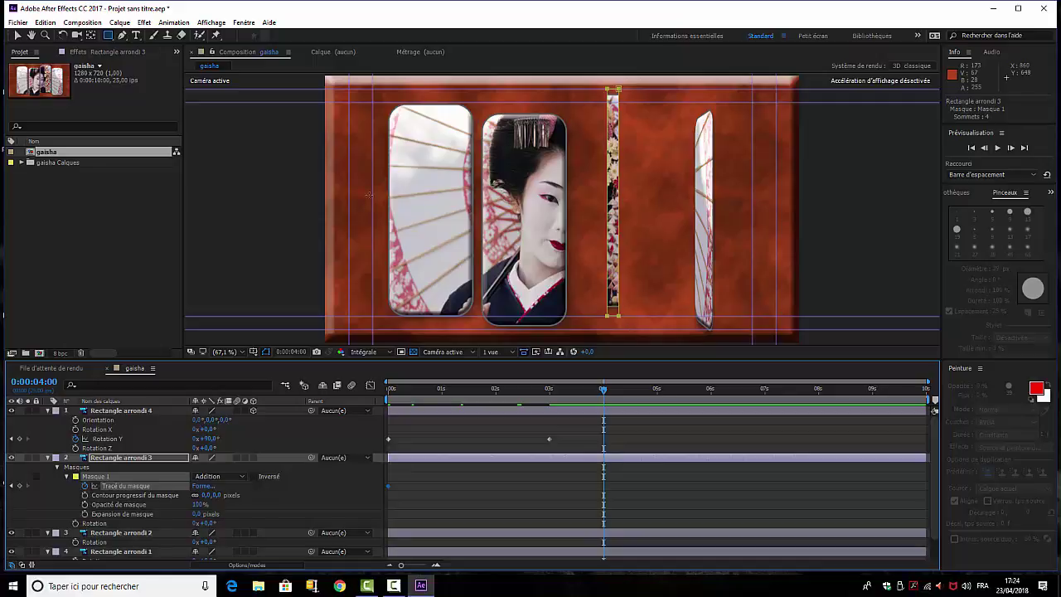
{"action": "left_click", "coordinate": [16, 36]}
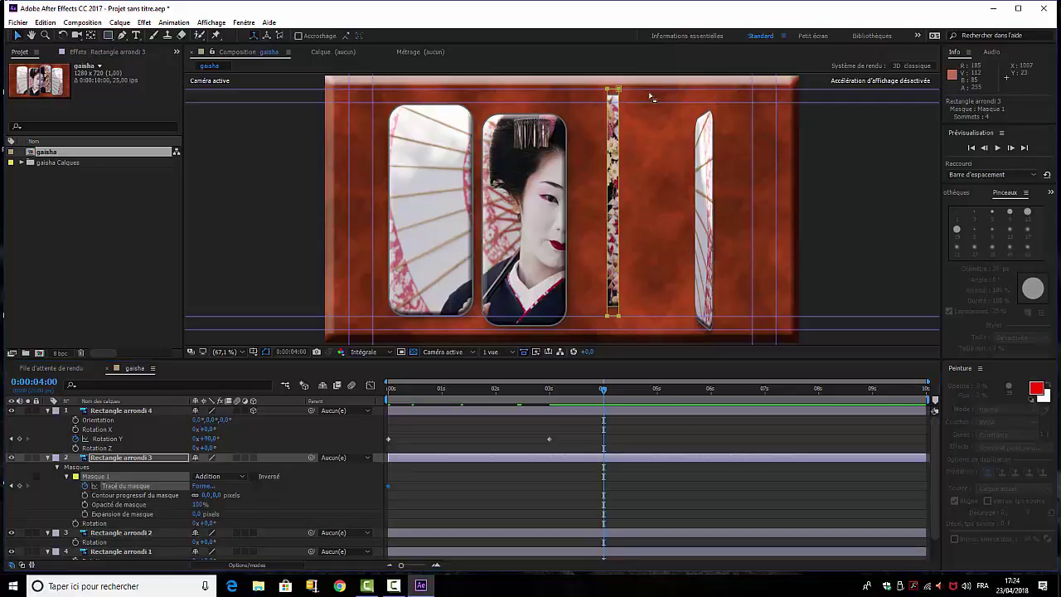
{"action": "left_click_drag", "start_coordinate": [620, 90], "coordinate": [621, 90]}
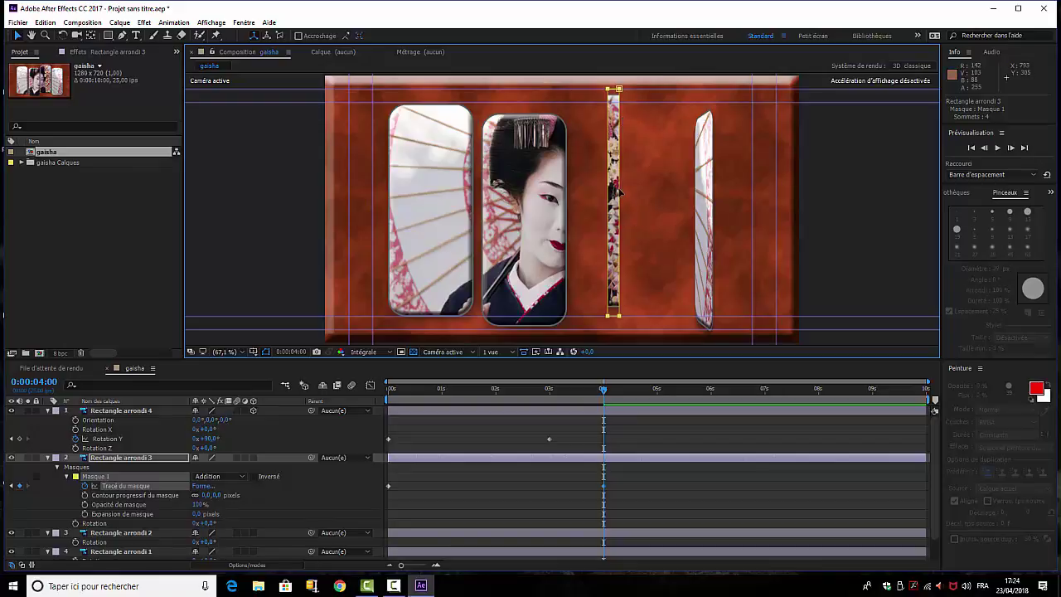
{"action": "double_click", "coordinate": [617, 190]}
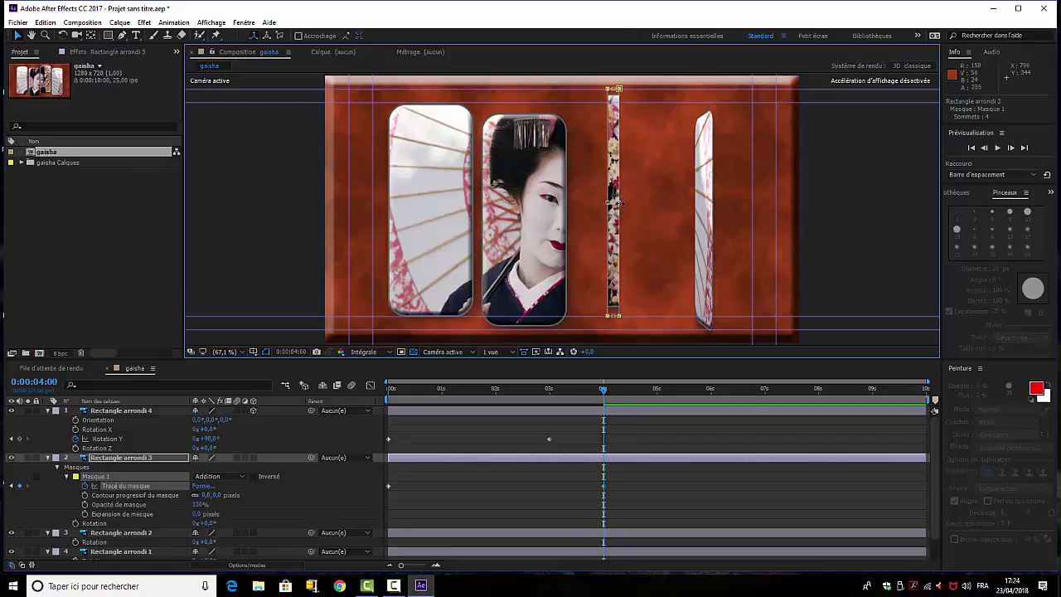
{"action": "left_click_drag", "start_coordinate": [619, 202], "coordinate": [675, 201]}
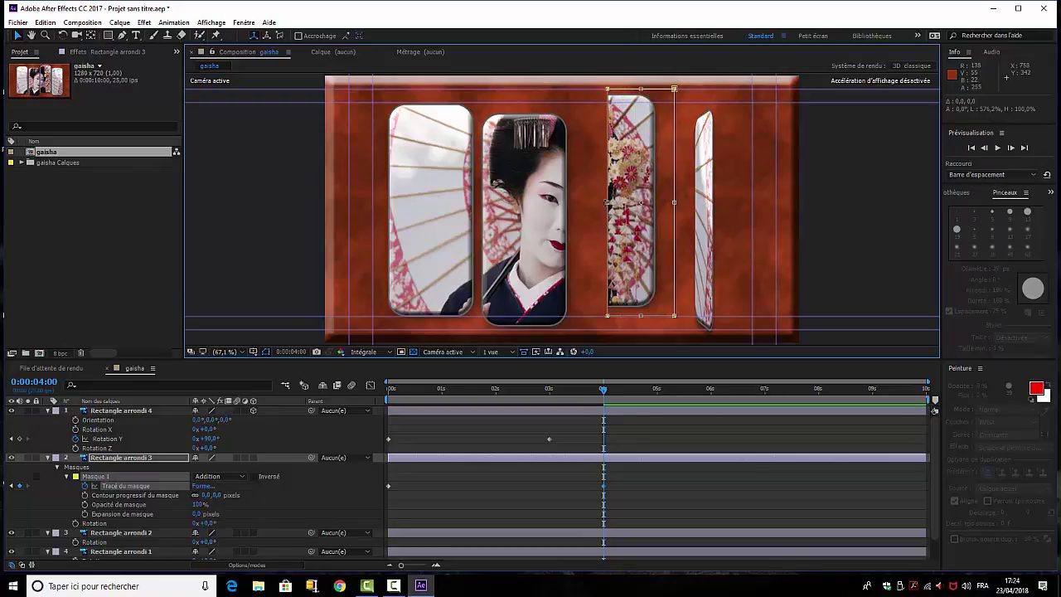
{"action": "left_click_drag", "start_coordinate": [608, 202], "coordinate": [567, 212]}
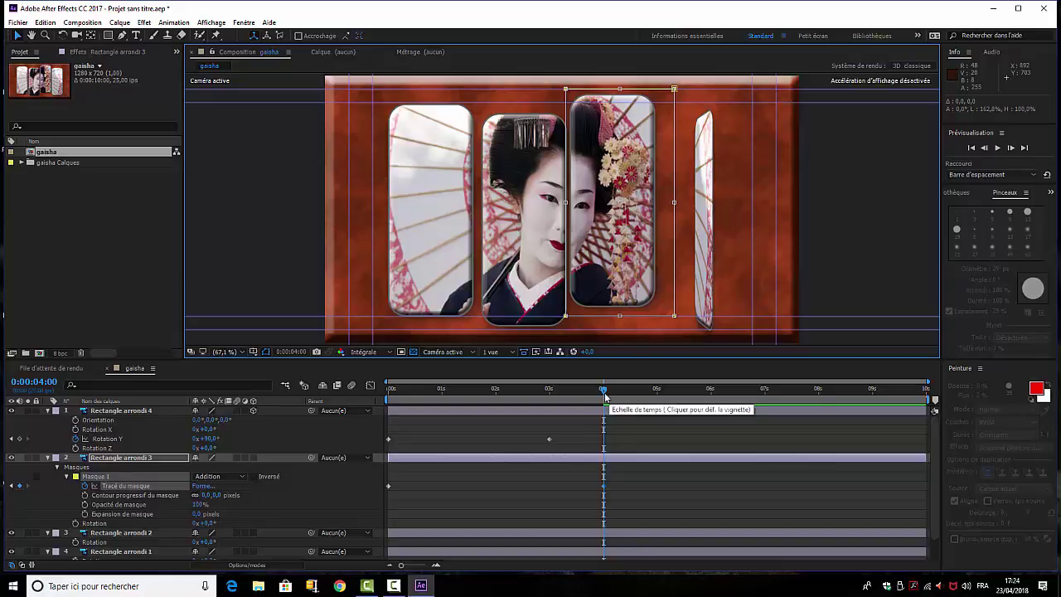
{"action": "key", "text": "Home"}
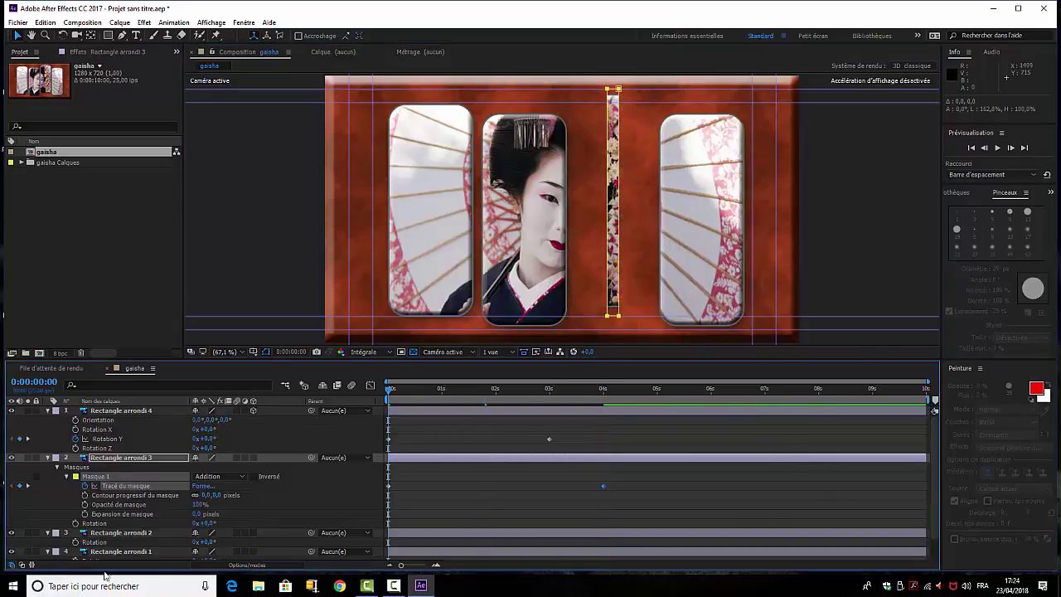
{"action": "key", "text": "space"}
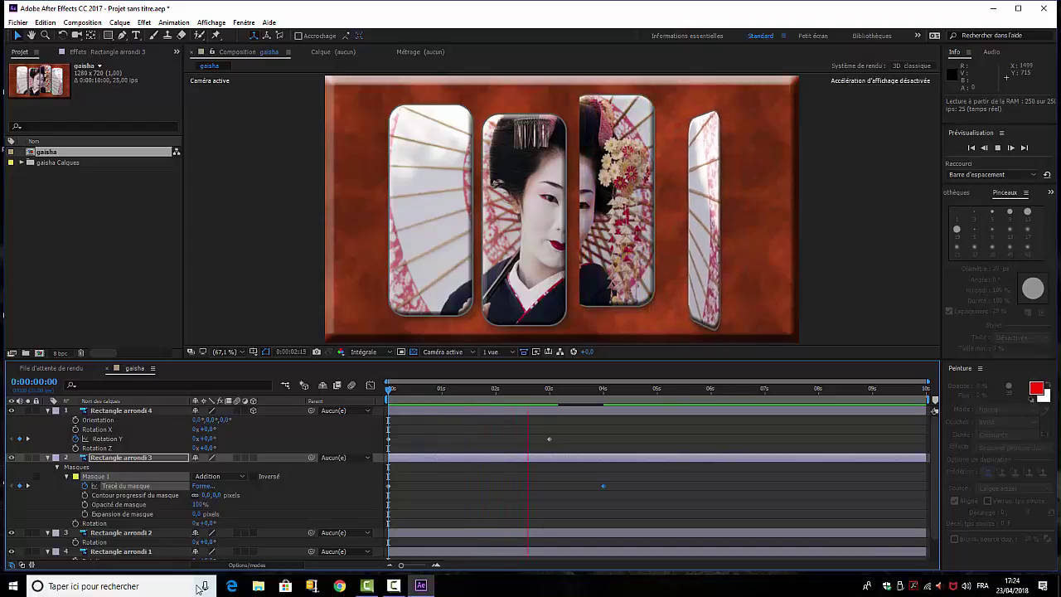
{"action": "key", "text": "space"}
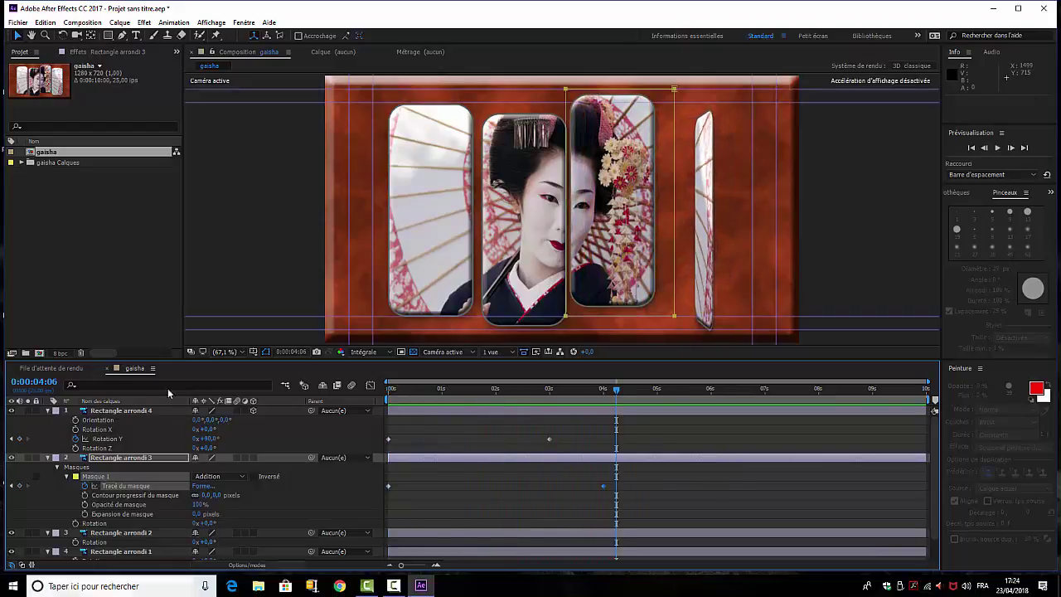
Step: Collapse the properties of all five layers and return to the start of the composition
{"action": "left_click", "coordinate": [47, 457]}
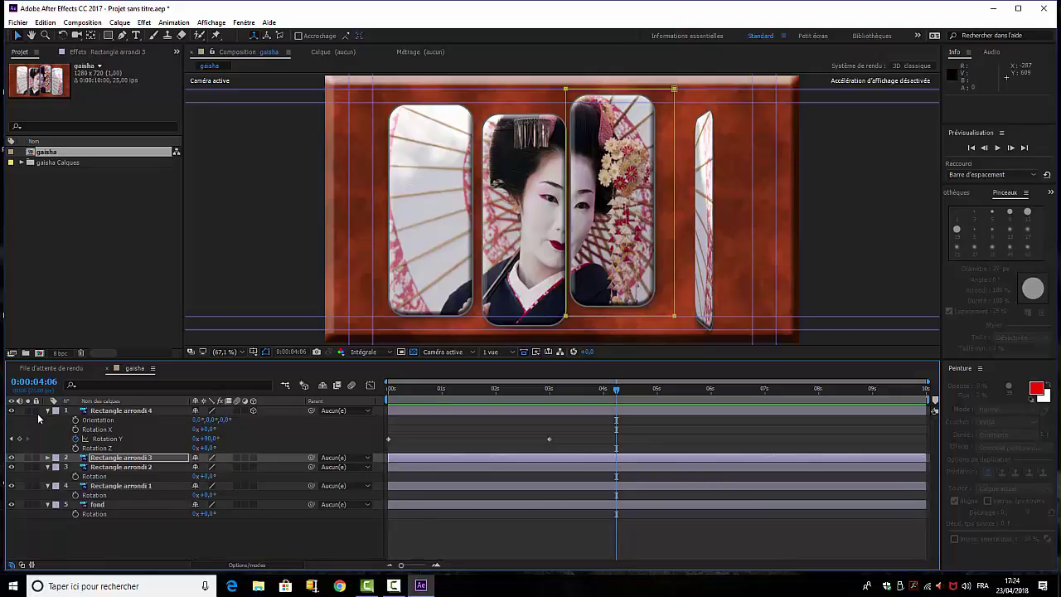
{"action": "left_click", "coordinate": [47, 410]}
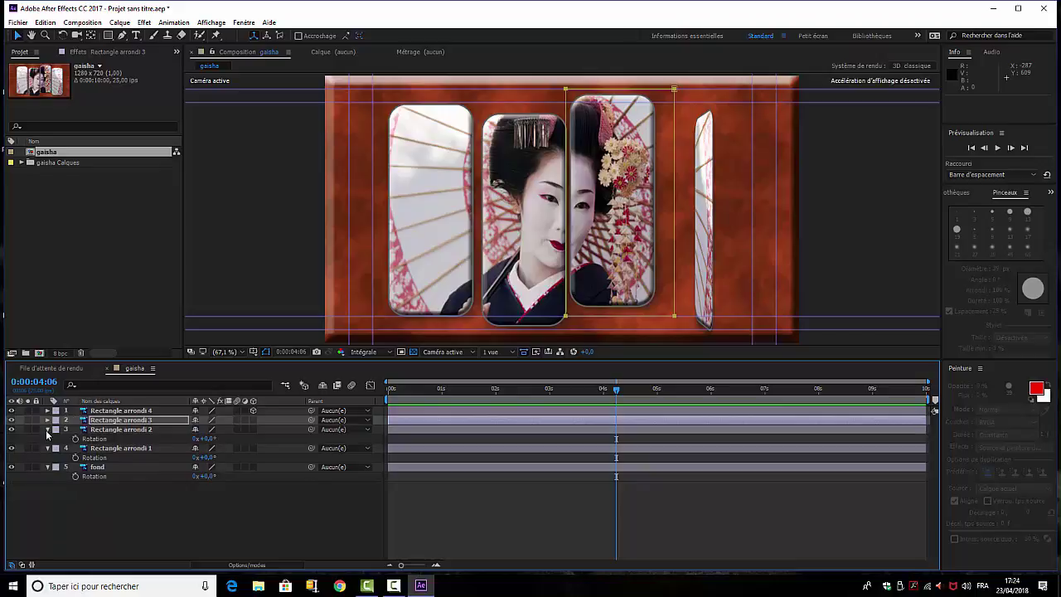
{"action": "left_click", "coordinate": [47, 430]}
{"action": "left_click", "coordinate": [47, 440]}
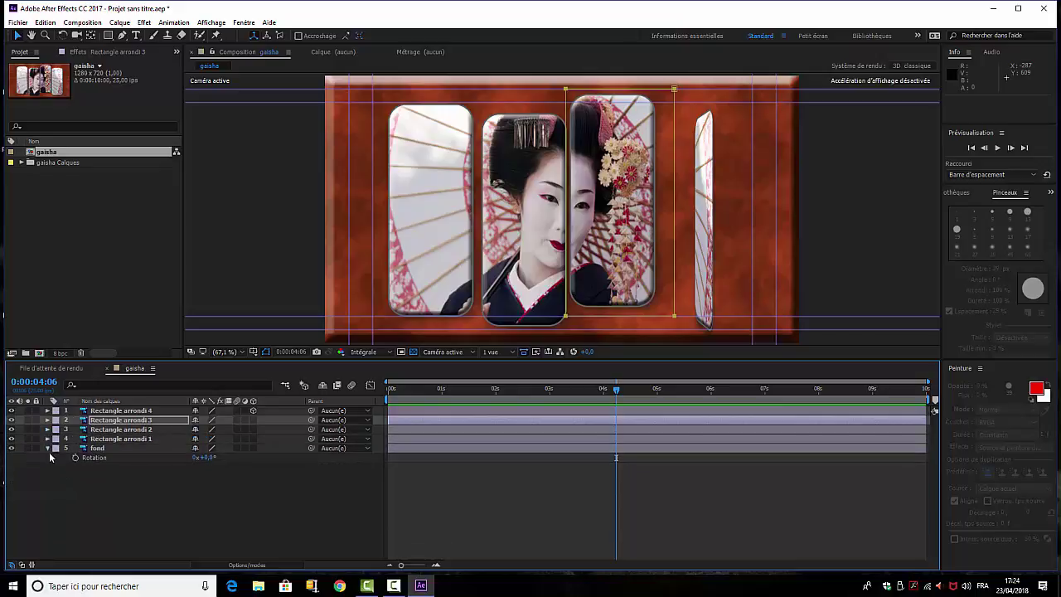
{"action": "left_click", "coordinate": [48, 448]}
{"action": "key", "text": "Home"}
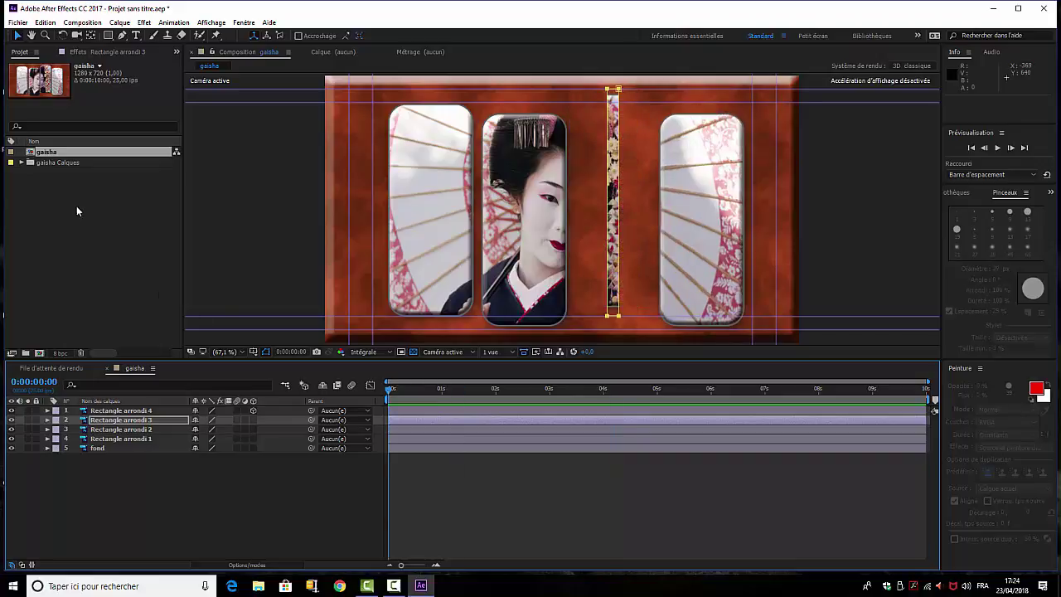
Step: Import gaisha.psd again from the perso folder as "Composition – Conserver les tailles de calque" with editable layer styles
{"action": "double_click", "coordinate": [73, 252]}
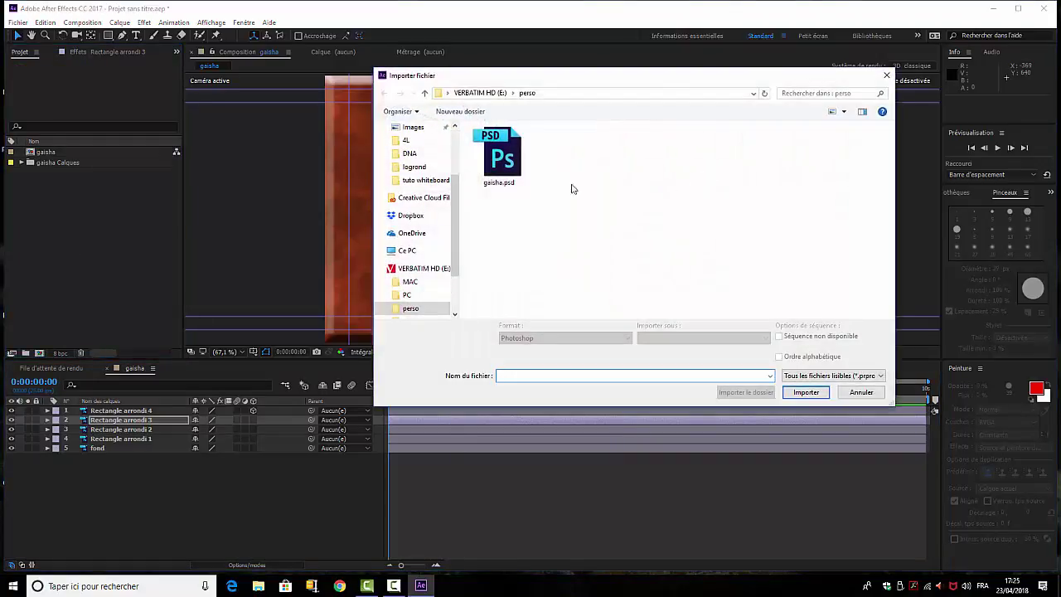
{"action": "left_click", "coordinate": [498, 156]}
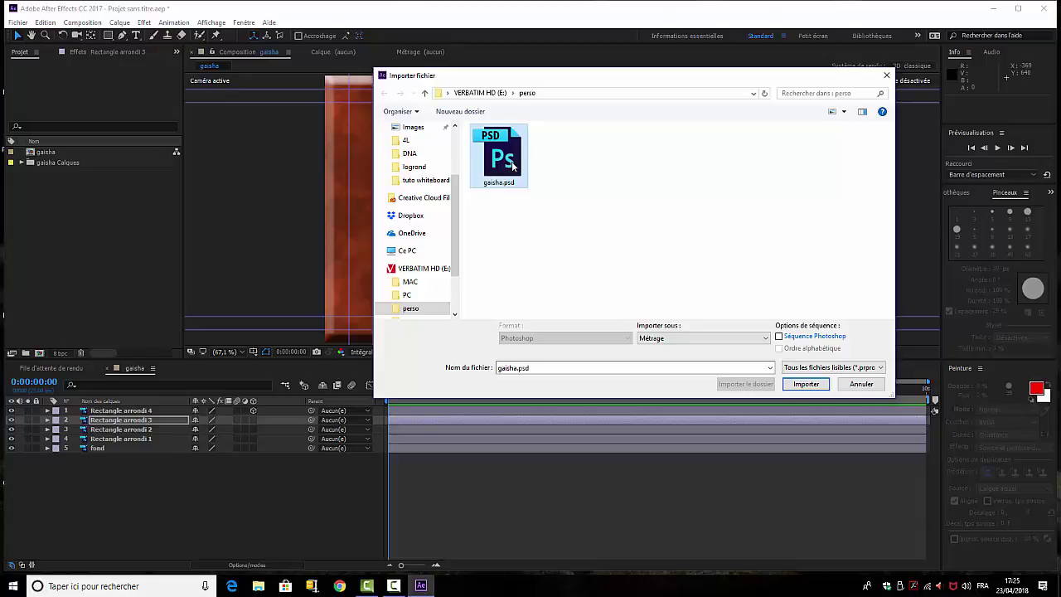
{"action": "left_click", "coordinate": [767, 339]}
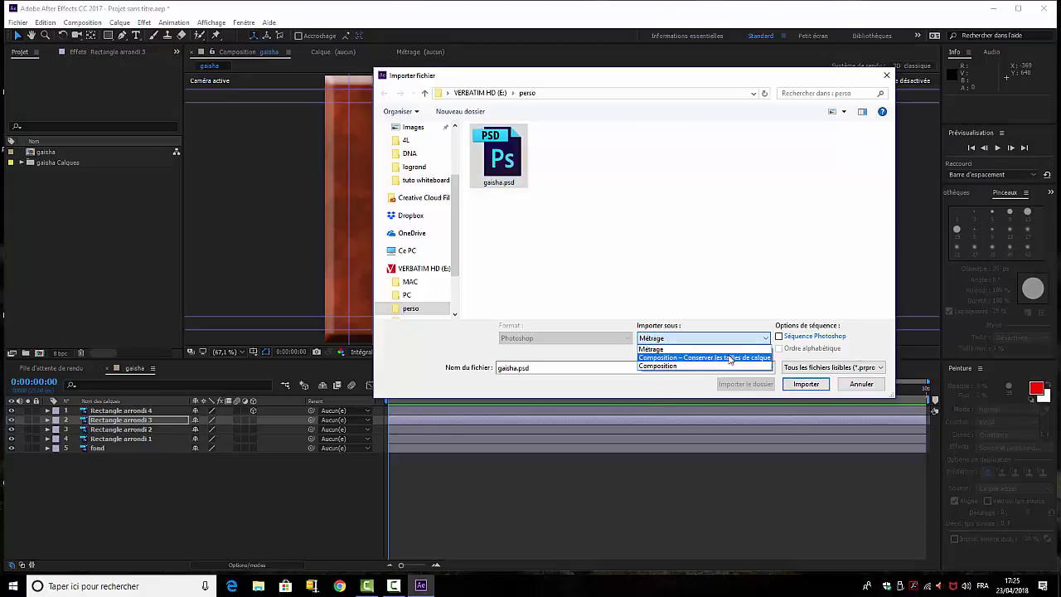
{"action": "left_click", "coordinate": [810, 389]}
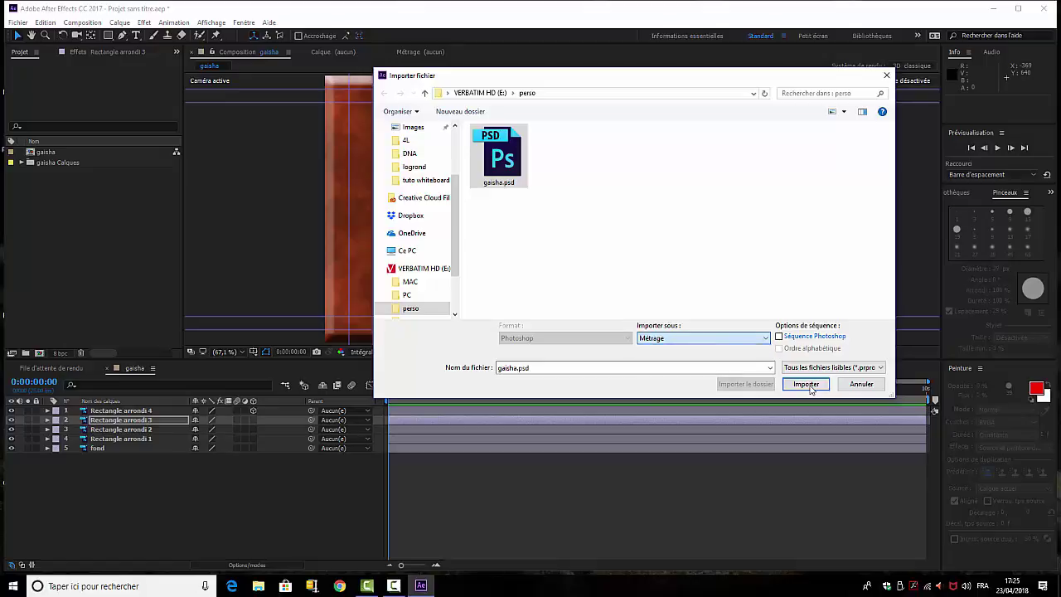
{"action": "left_click", "coordinate": [767, 339]}
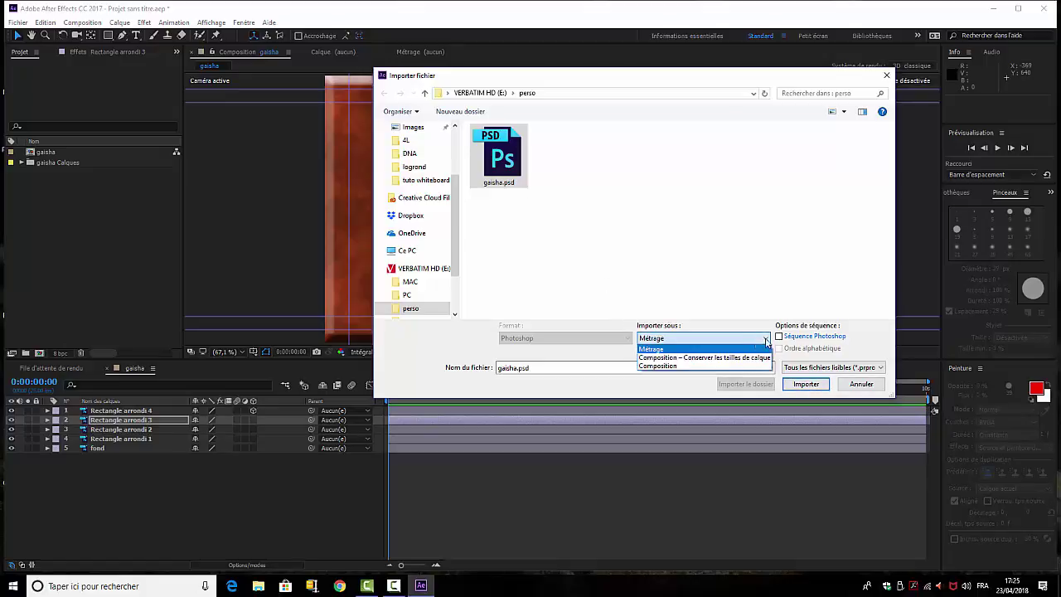
{"action": "left_click", "coordinate": [658, 358]}
{"action": "left_click", "coordinate": [806, 384]}
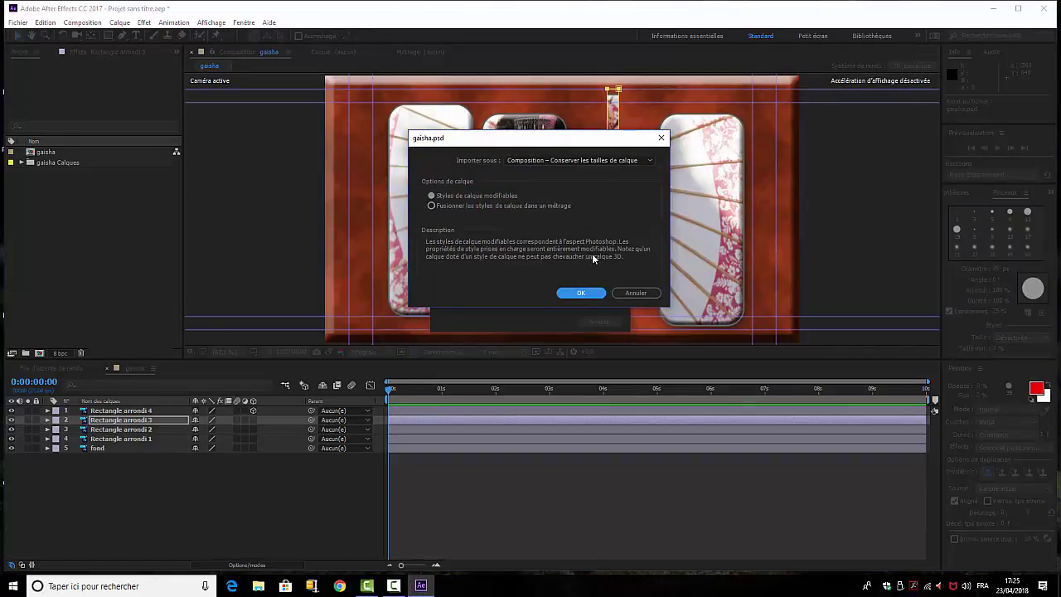
{"action": "left_click", "coordinate": [583, 294]}
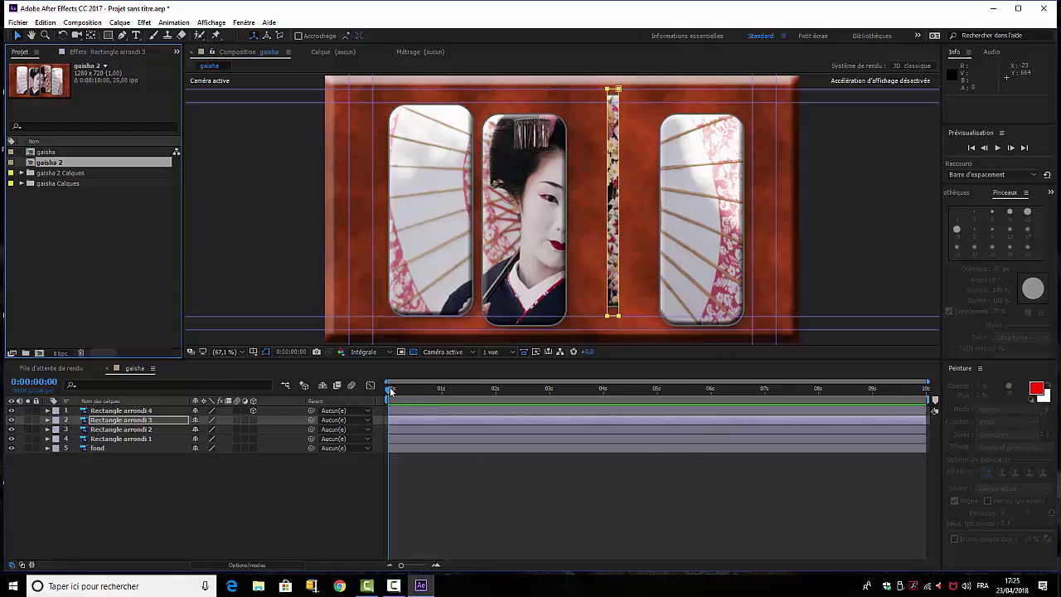
Step: Scrub through the gaisha composition to about 0:00:08:10 to review the panel animations
{"action": "left_click_drag", "start_coordinate": [391, 390], "coordinate": [852, 445]}
{"action": "left_click_drag", "start_coordinate": [863, 390], "coordinate": [841, 448]}
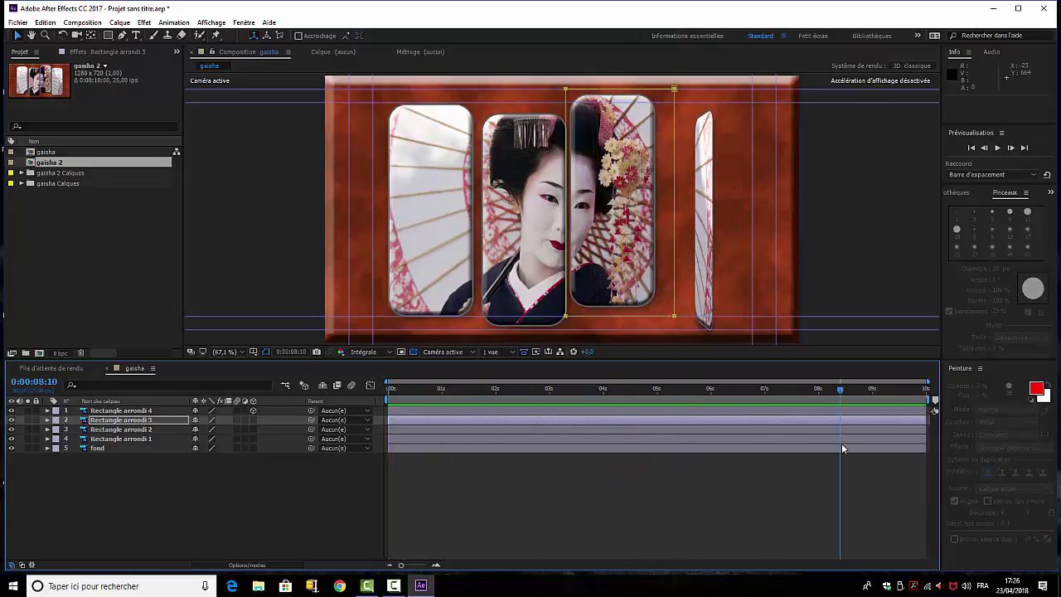